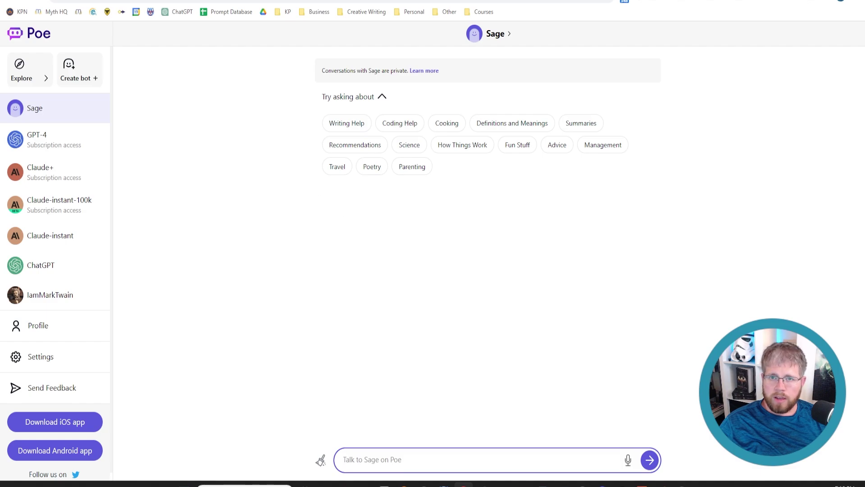
# Open a fresh ChatGPT GPT-4 chat in a new tab, glancing over the Poe and Open Playground tabs.
pyautogui.hotkey('ctrl', 't')
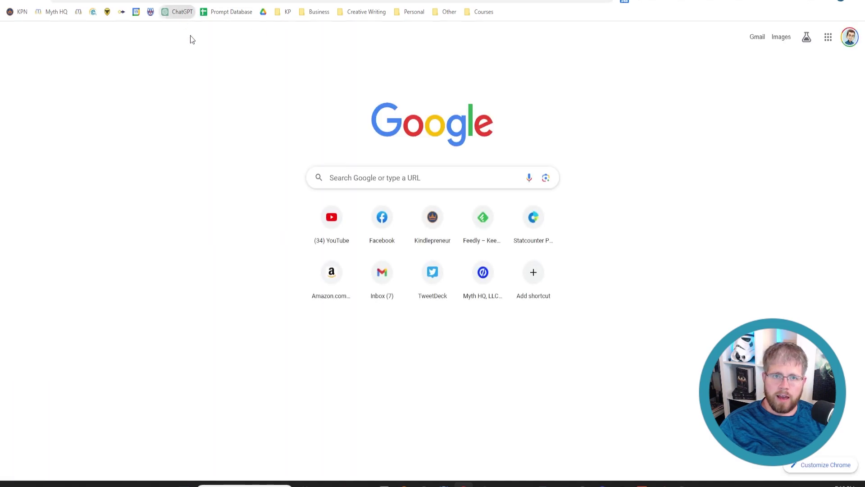
pyautogui.click(177, 11)
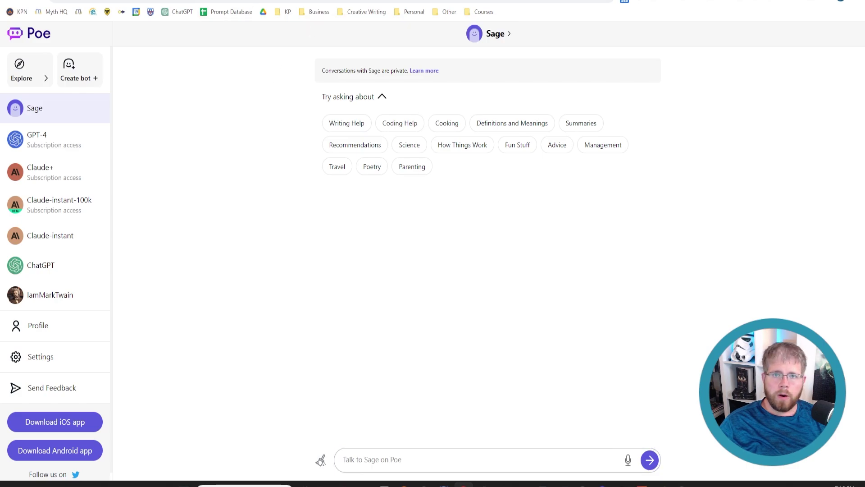
pyautogui.hotkey('ctrl', 'Tab')
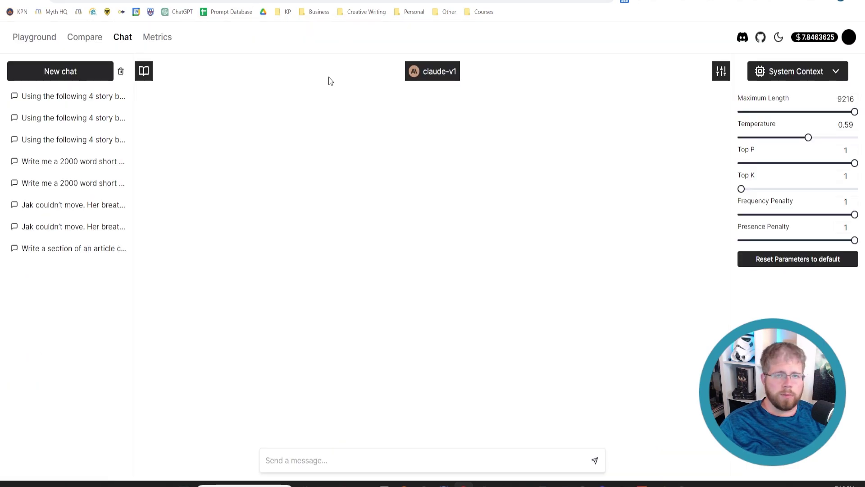
pyautogui.hotkey('ctrl', 'shift', 'Tab')
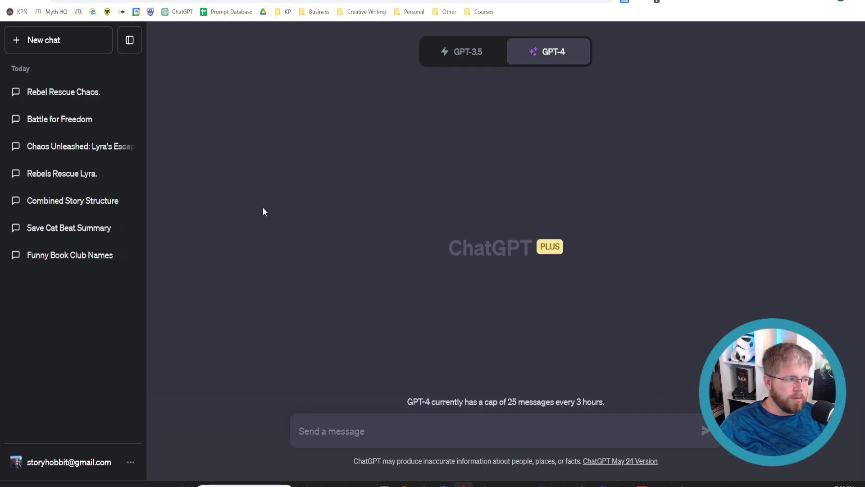
# Ask GPT-4 for 20 possible character protagonists for a science fiction beach romance.
pyautogui.click(310, 434)
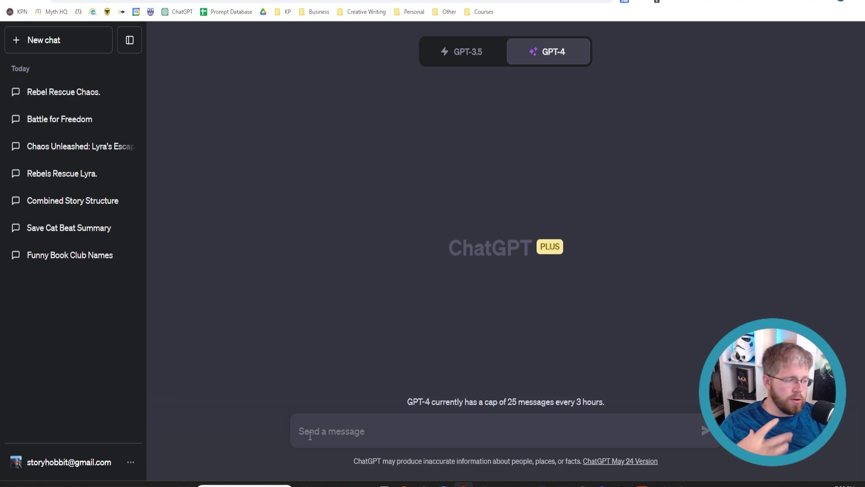
pyautogui.write('Give me ')
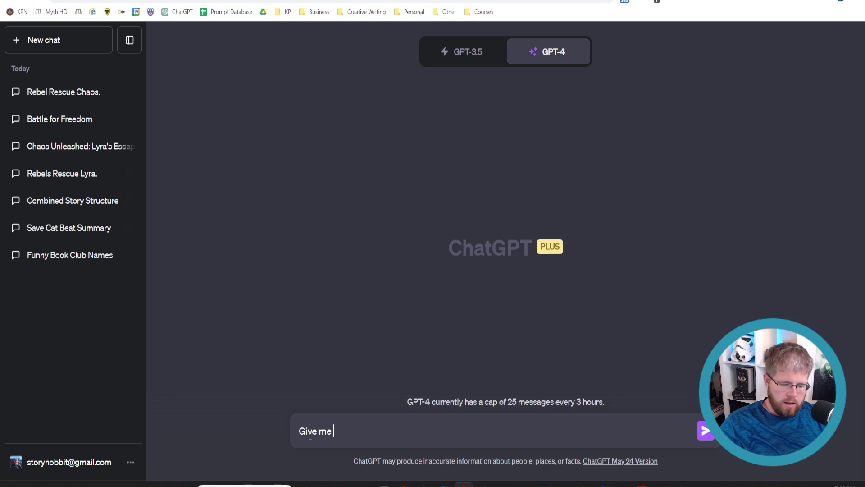
pyautogui.write('20 poss')
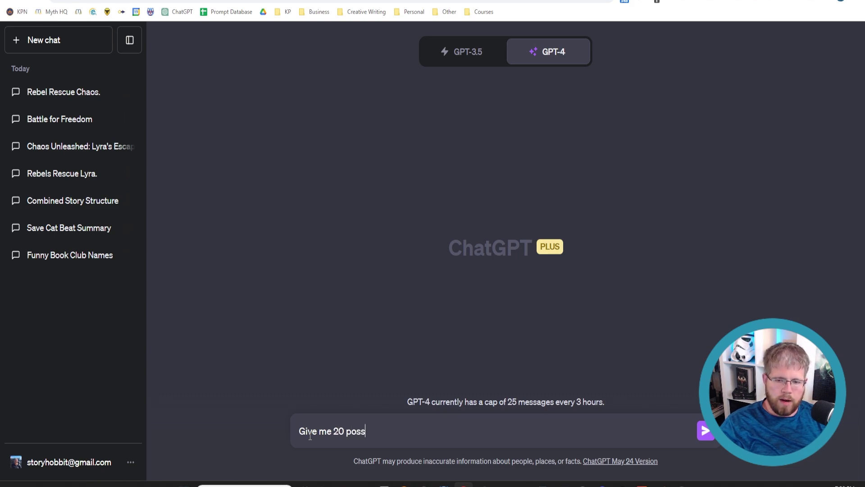
pyautogui.write('ible character ')
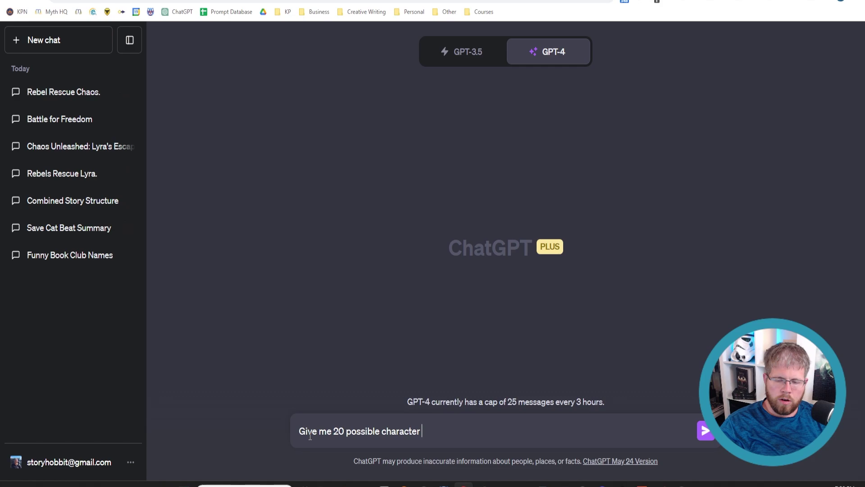
pyautogui.write('protagonists for ')
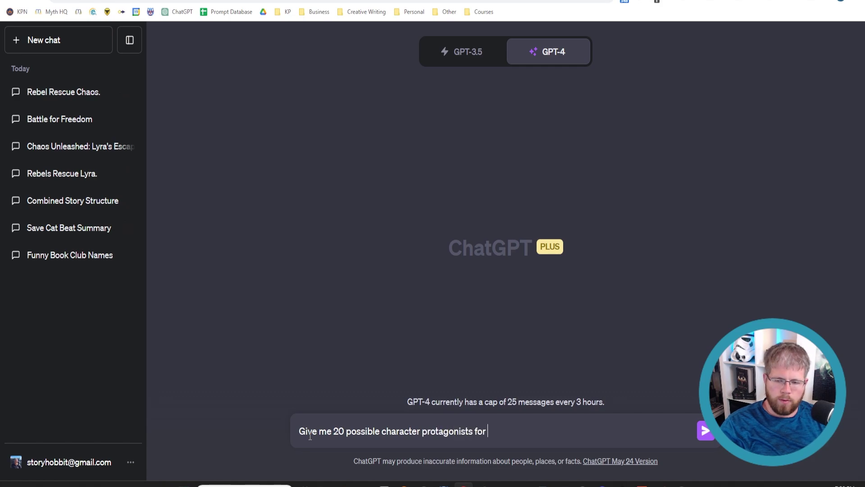
pyautogui.write('a sci')
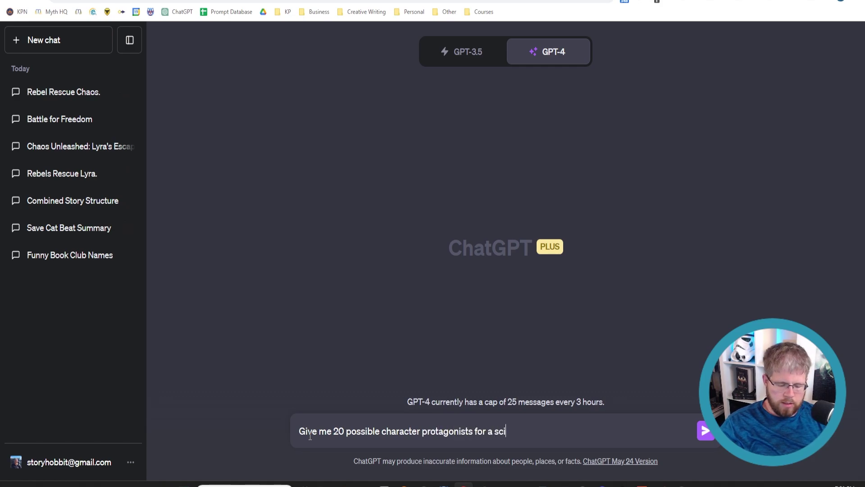
pyautogui.write('ence fiction beach romance')
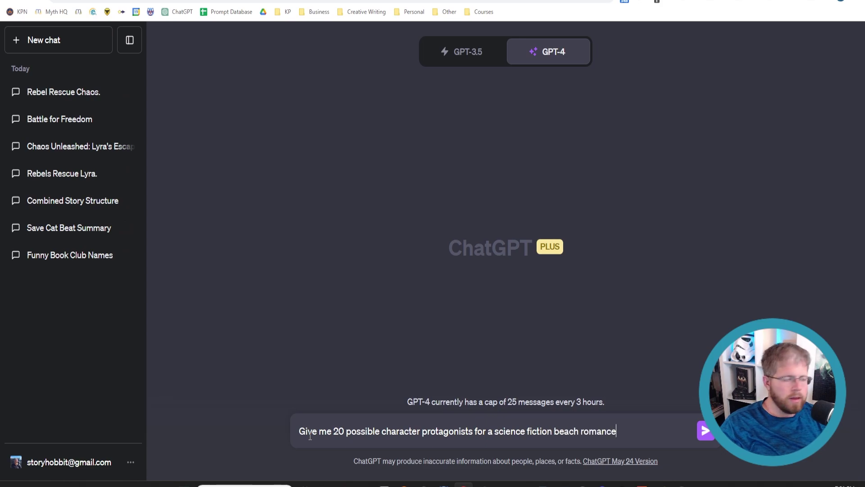
pyautogui.press('Return')
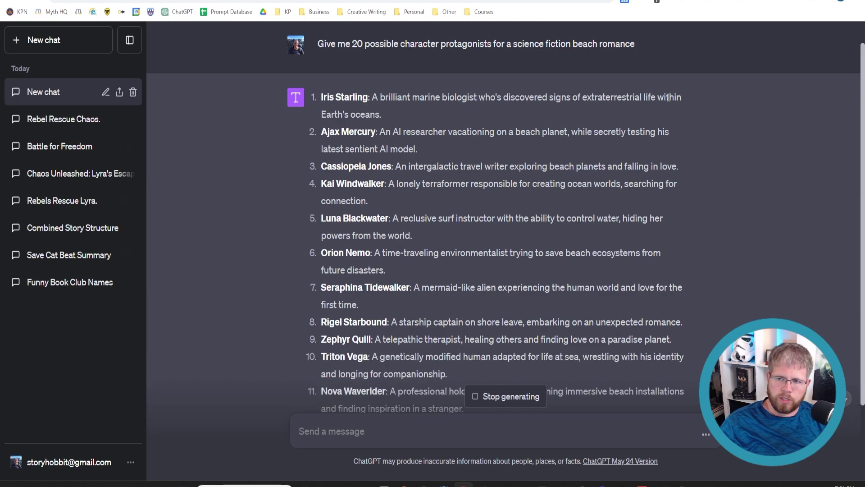
# Ask GPT-4 to expand on #1, Iris Starling, with physical description, attributes and personality.
pyautogui.moveTo(382, 118); pyautogui.dragTo(315, 96)
pyautogui.click(351, 440)
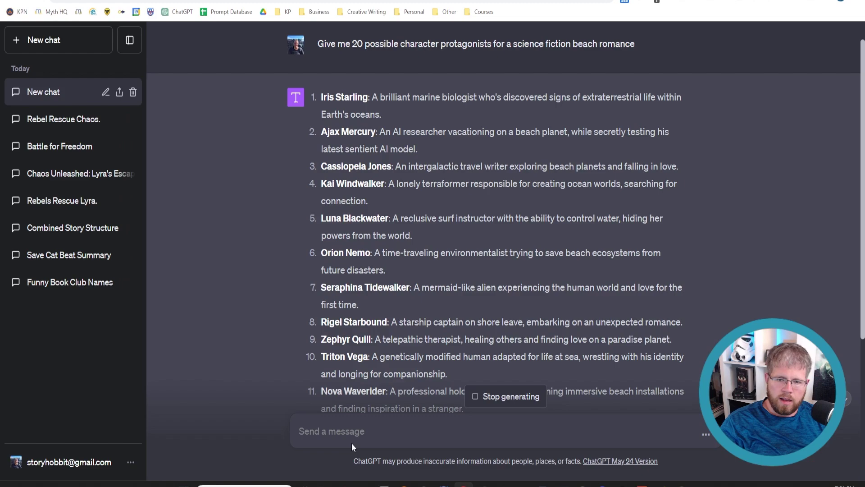
pyautogui.write('Take')
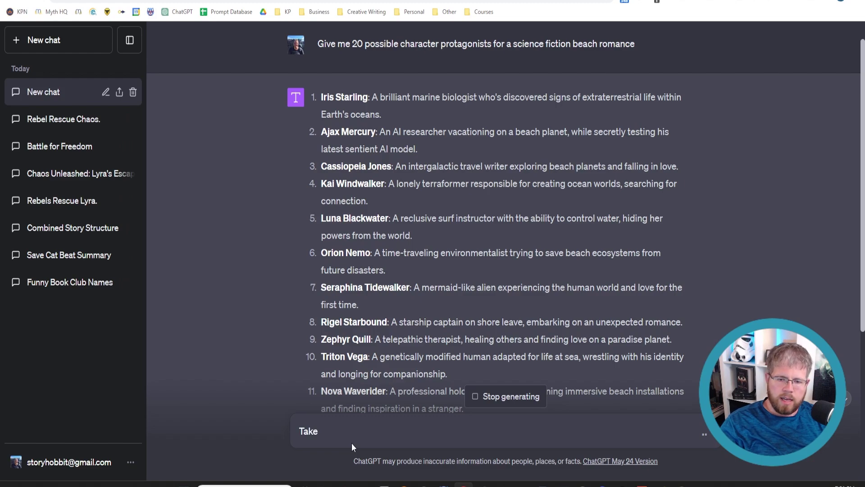
pyautogui.press('BackSpace')
pyautogui.press('BackSpace')
pyautogui.press('BackSpace')
pyautogui.press('BackSpace')
pyautogui.press('BackSpace')
pyautogui.write('I like #1')
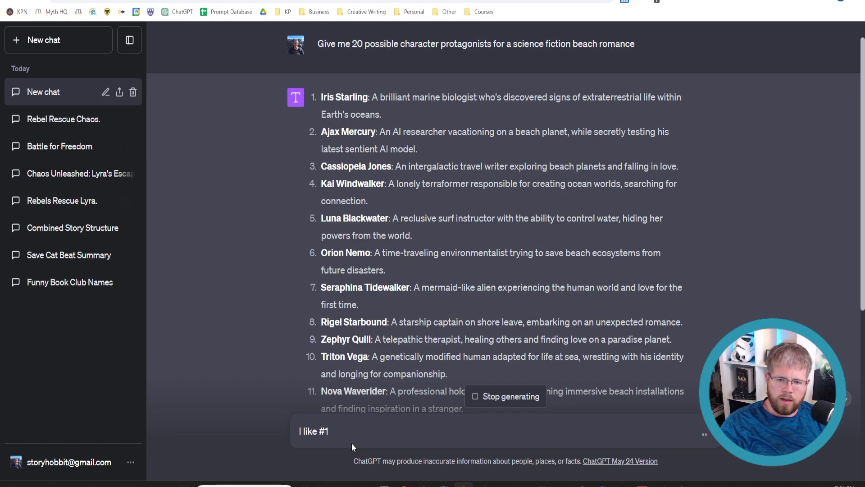
pyautogui.write('. Please expand ')
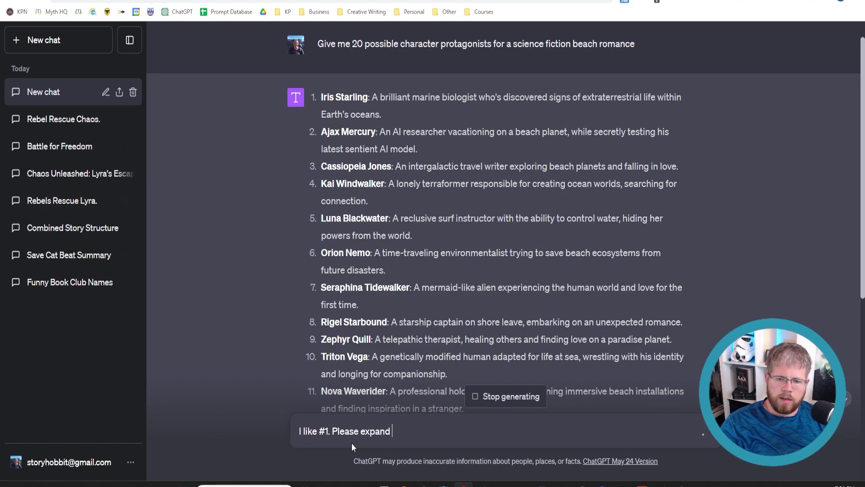
pyautogui.write('on that character and i')
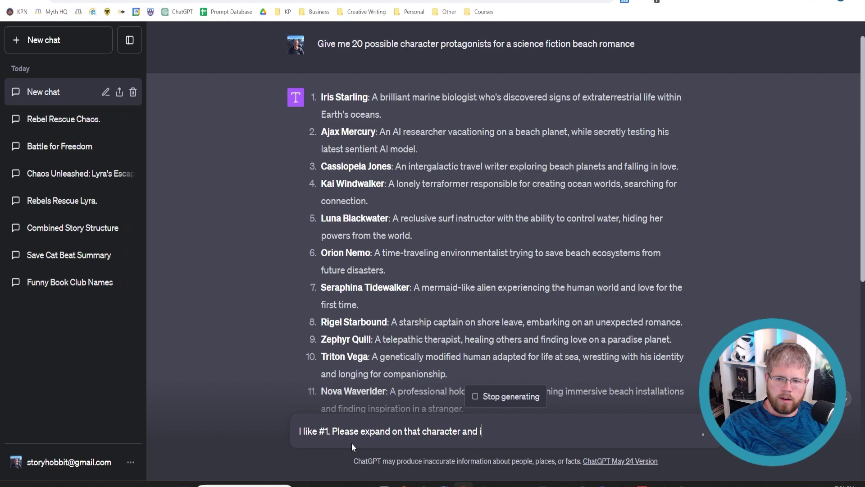
pyautogui.write('nclude physic')
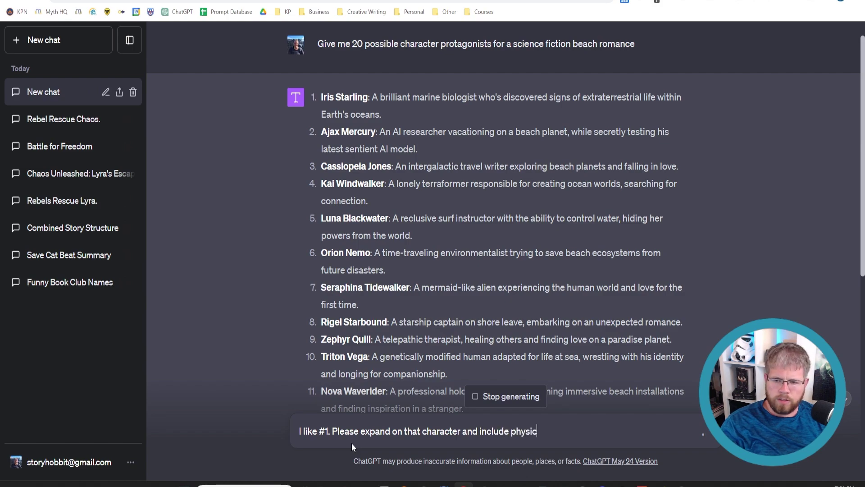
pyautogui.write('al description')
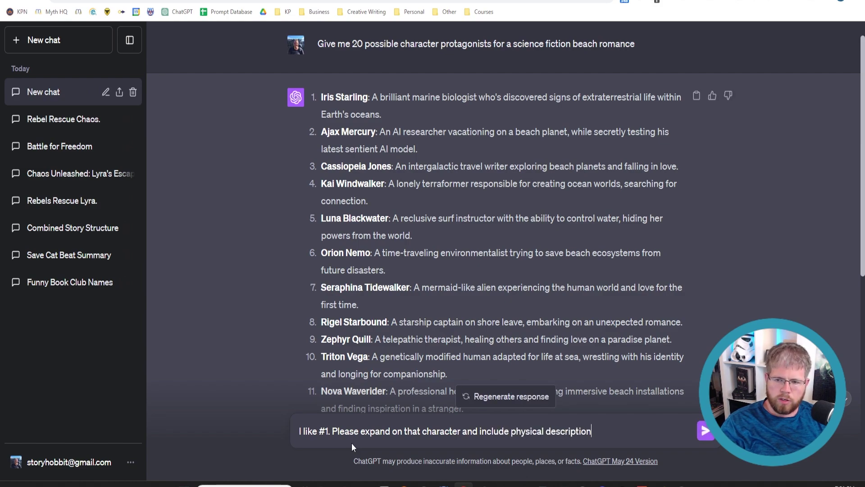
pyautogui.write(', attritu')
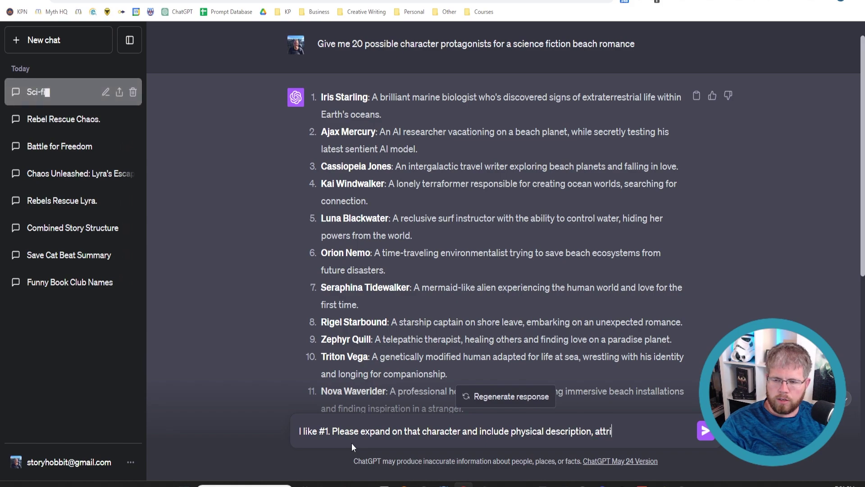
pyautogui.press('BackSpace')
pyautogui.press('BackSpace')
pyautogui.write('butes, ')
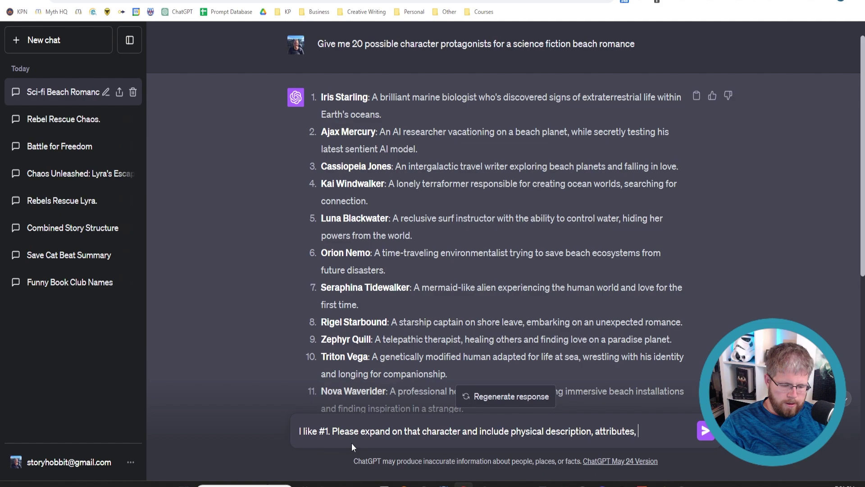
pyautogui.write('personality')
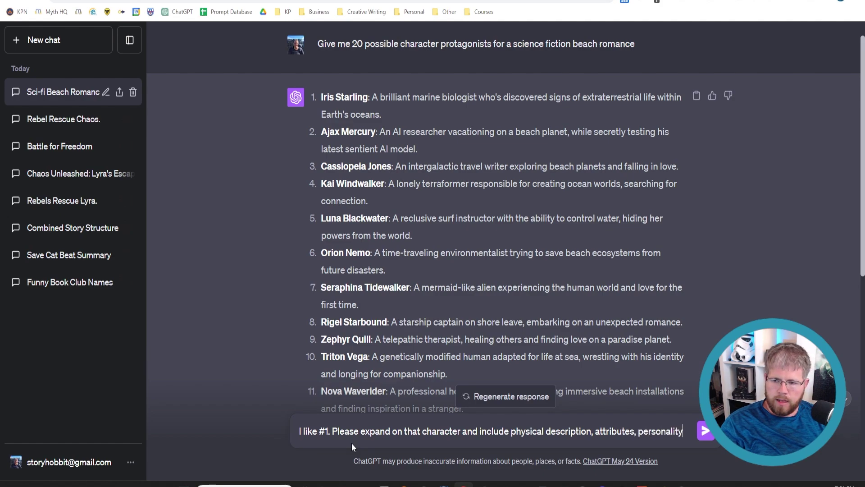
pyautogui.write(', etc.')
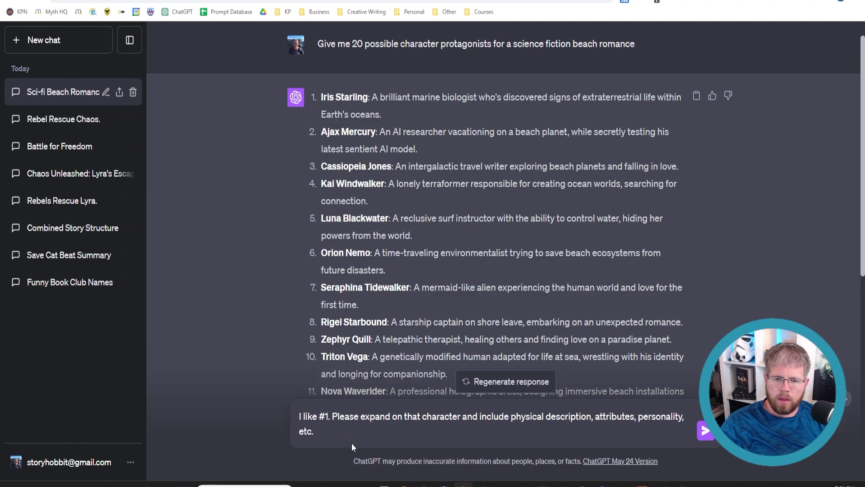
pyautogui.press('Return')
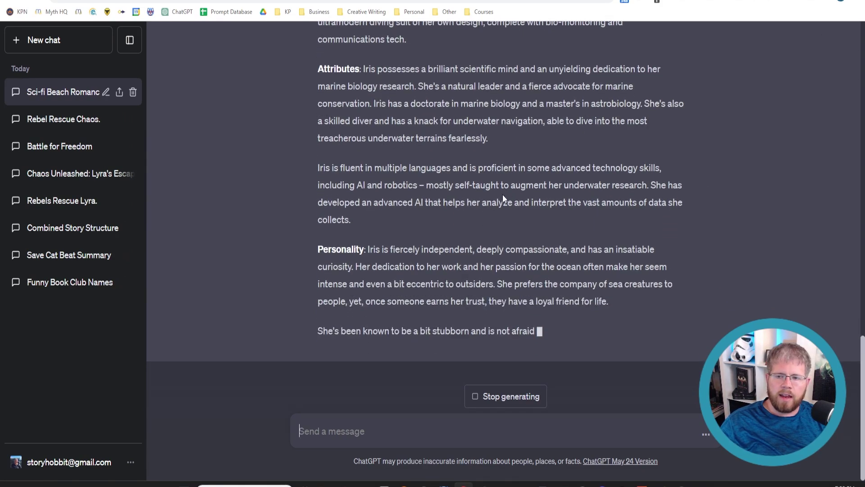
# Select the Iris Starling character profile text in GPT-4's reply.
pyautogui.scroll(6, 366, 182)
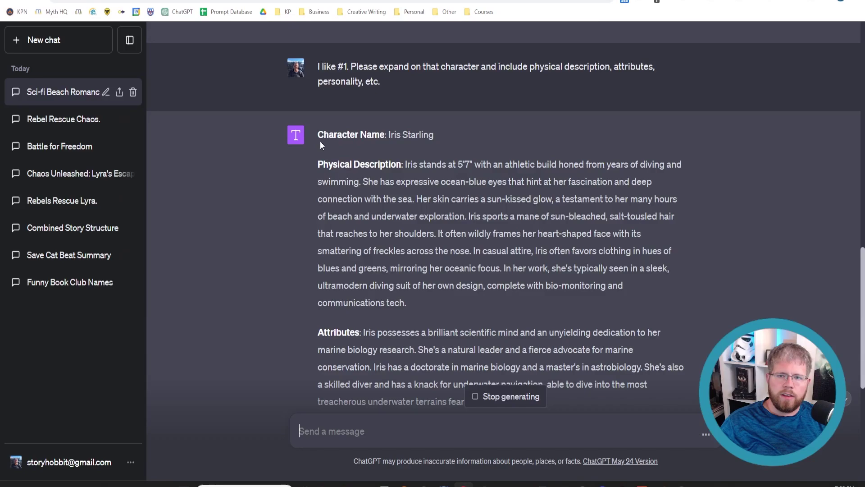
pyautogui.moveTo(319, 137); pyautogui.dragTo(421, 198)
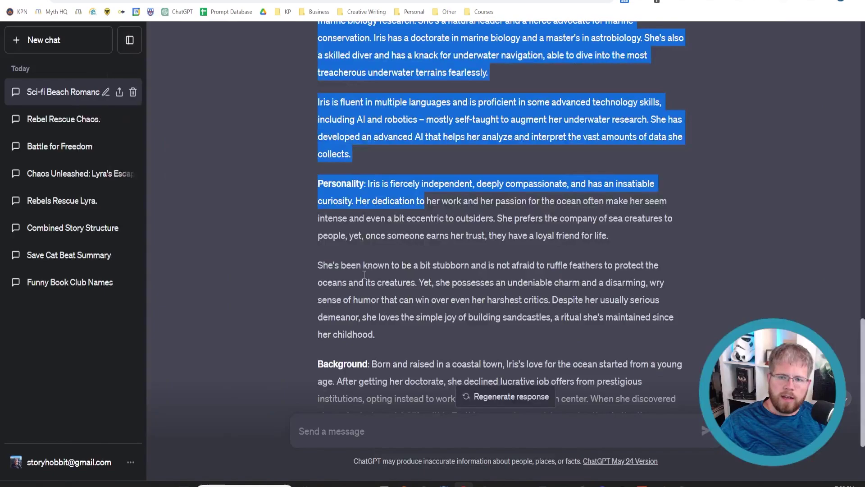
# Scroll back to the character profile, then bring up Poe's Sage chat.
pyautogui.scroll(9, 364, 274)
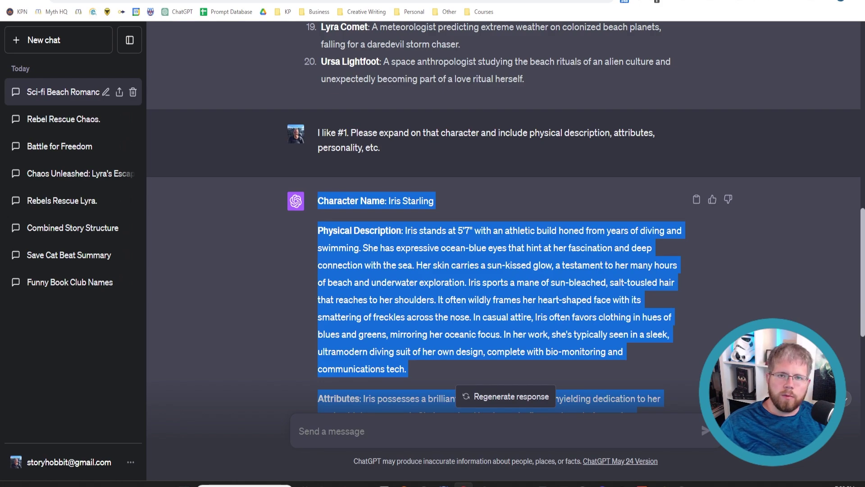
pyautogui.click(298, 1)
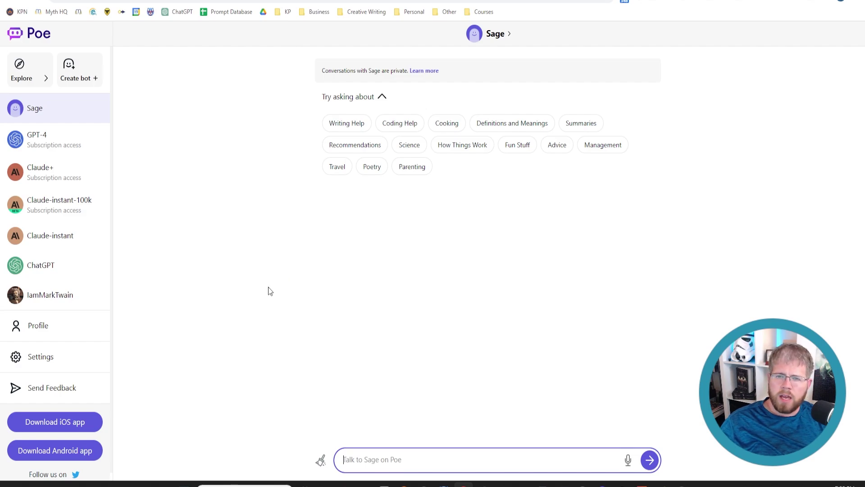
# Open Poe's Claude-instant-100k chat and review its earlier character stats reply.
pyautogui.click(39, 208)
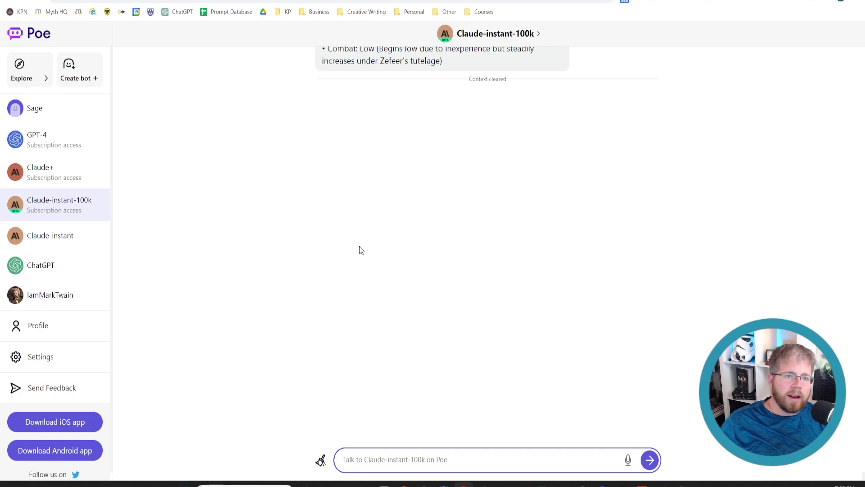
pyautogui.scroll(4, 345, 259)
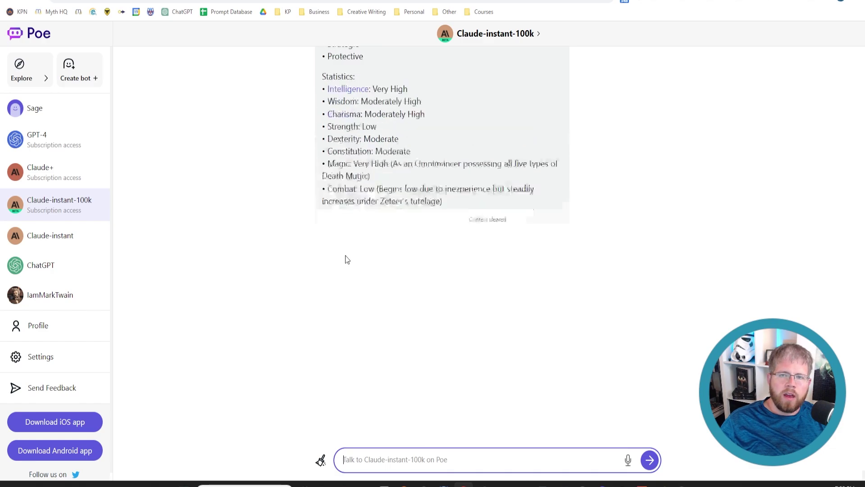
pyautogui.scroll(-4, 345, 256)
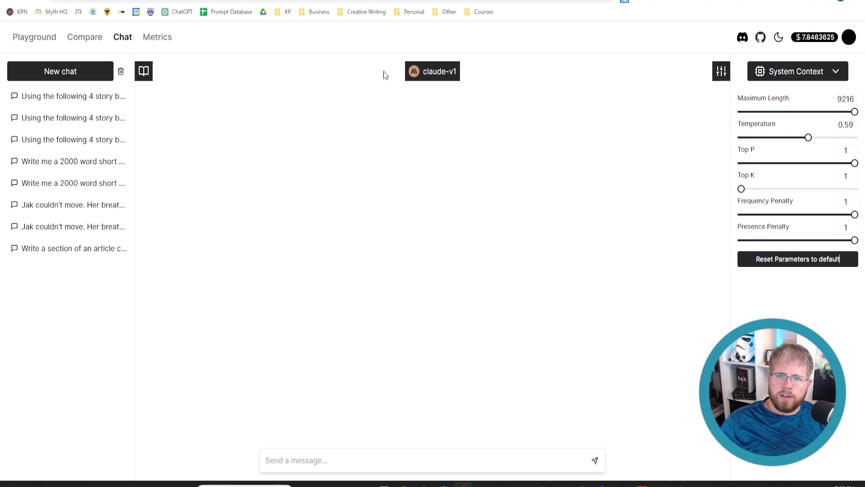
# Switch the Open Playground model to claude-instant-v1-100k, then browse the model list again.
pyautogui.click(435, 72)
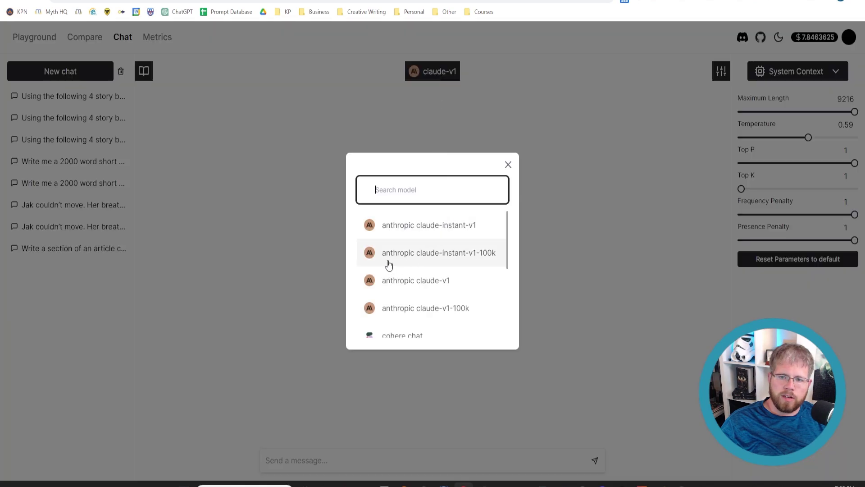
pyautogui.click(470, 255)
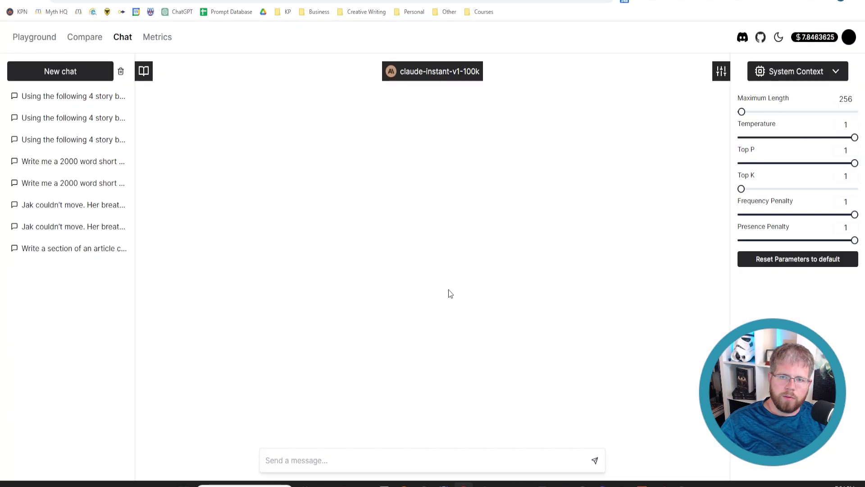
pyautogui.click(456, 72)
pyautogui.scroll(-2, 441, 276)
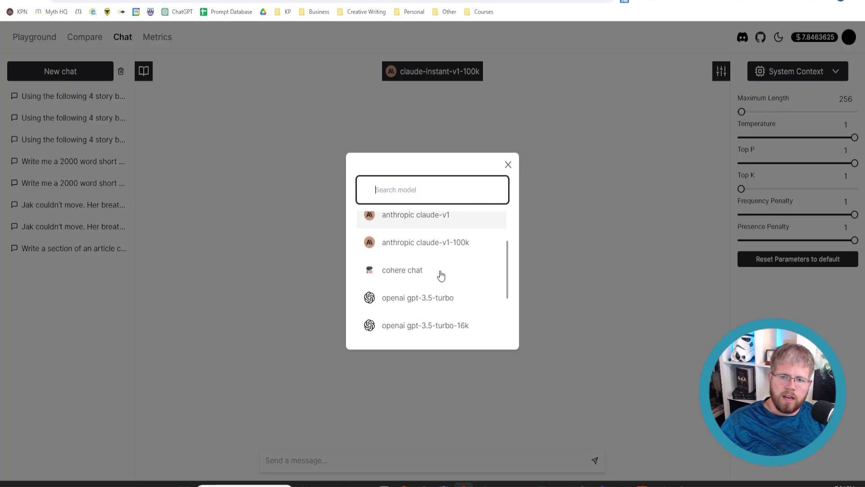
pyautogui.scroll(2, 441, 276)
pyautogui.scroll(1, 441, 276)
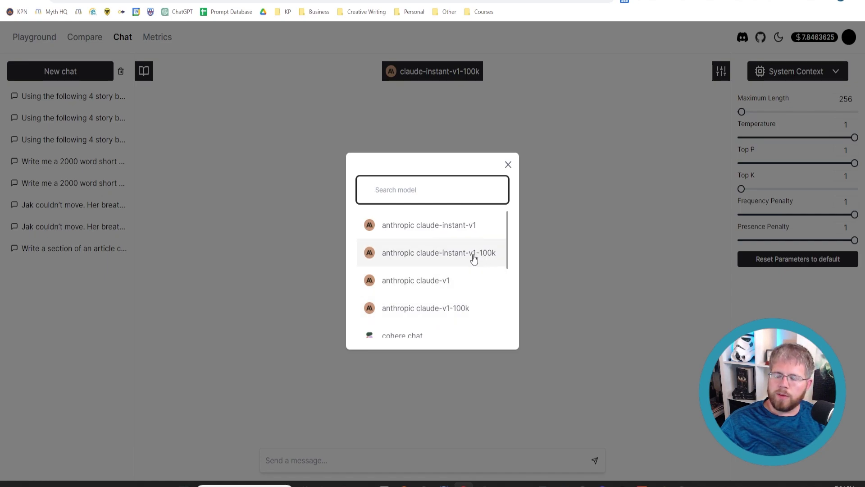
# Make claude-v1-100k the chat model, revisit Poe's Claude-instant-100k chat, and open a blank tab.
pyautogui.click(455, 311)
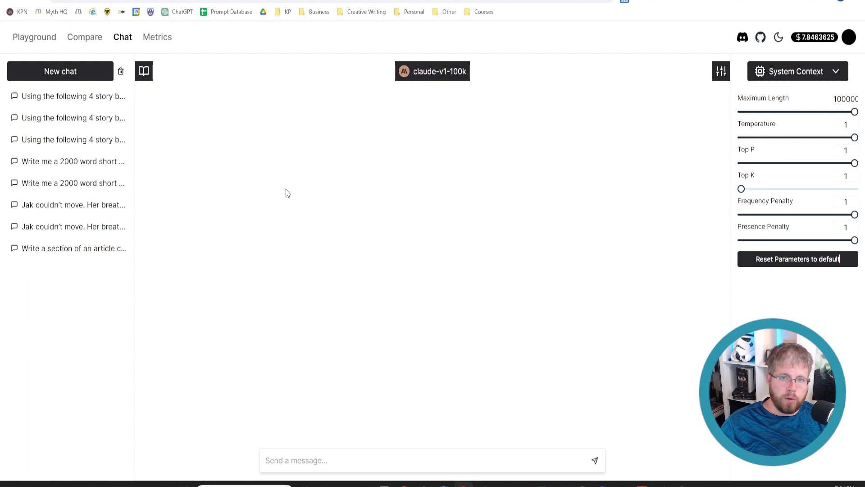
pyautogui.hotkey('ctrl', 'Tab')
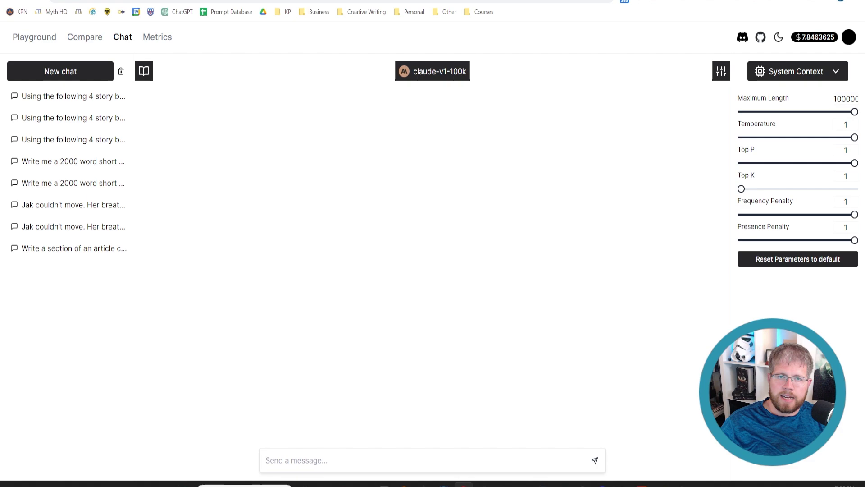
pyautogui.click(279, 0)
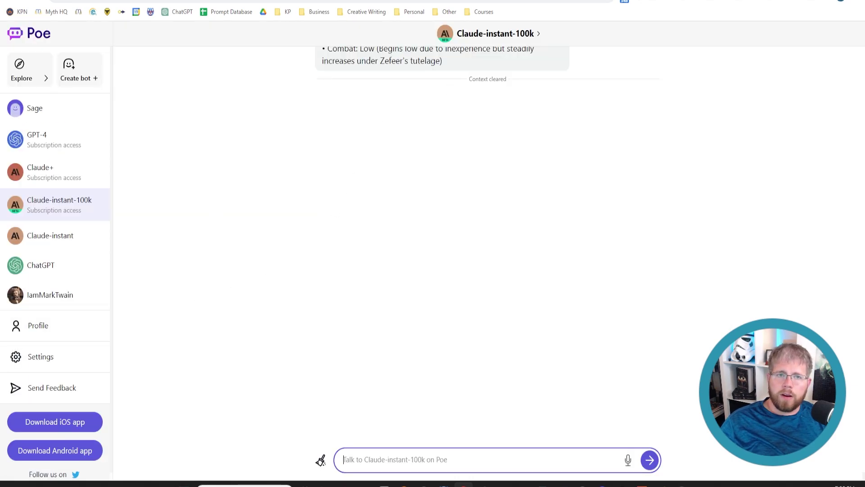
pyautogui.hotkey('ctrl', 't')
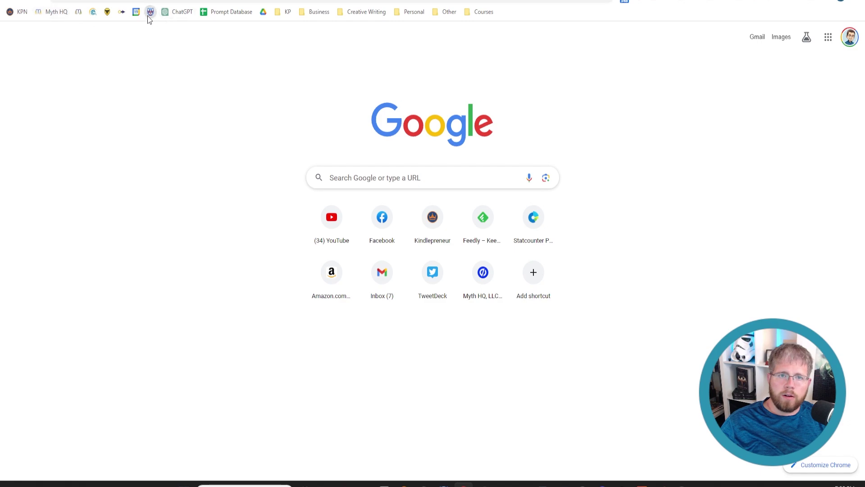
# Open Atticus and export the Omnimancer 1 book as a docx file.
pyautogui.click(150, 12)
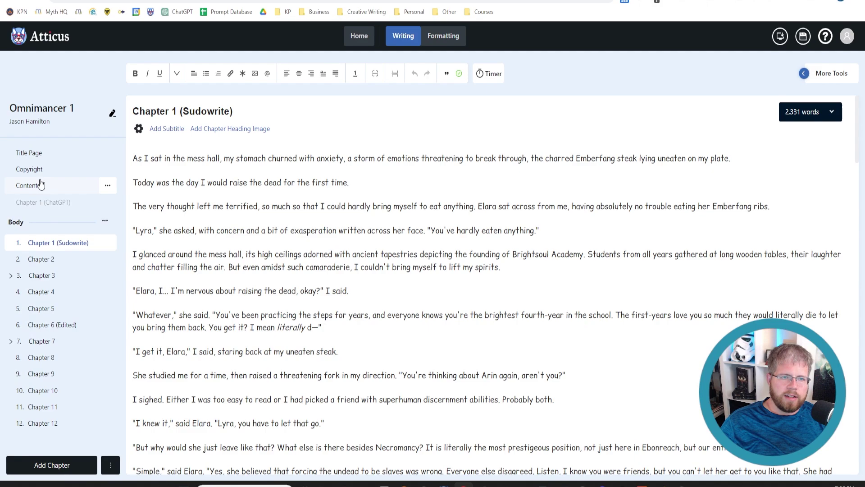
pyautogui.click(71, 125)
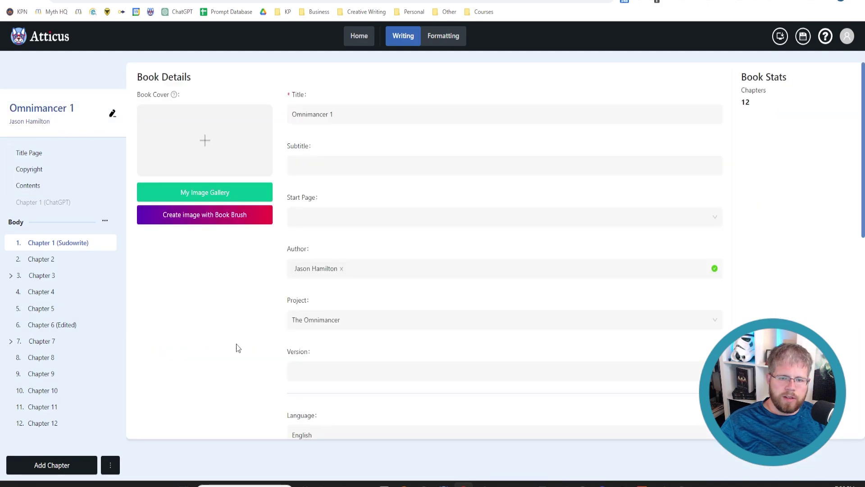
pyautogui.scroll(-8, 236, 345)
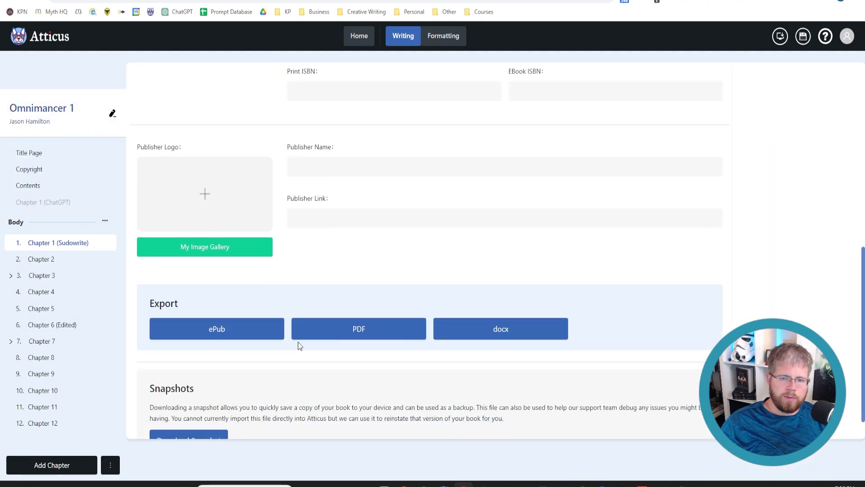
pyautogui.click(527, 329)
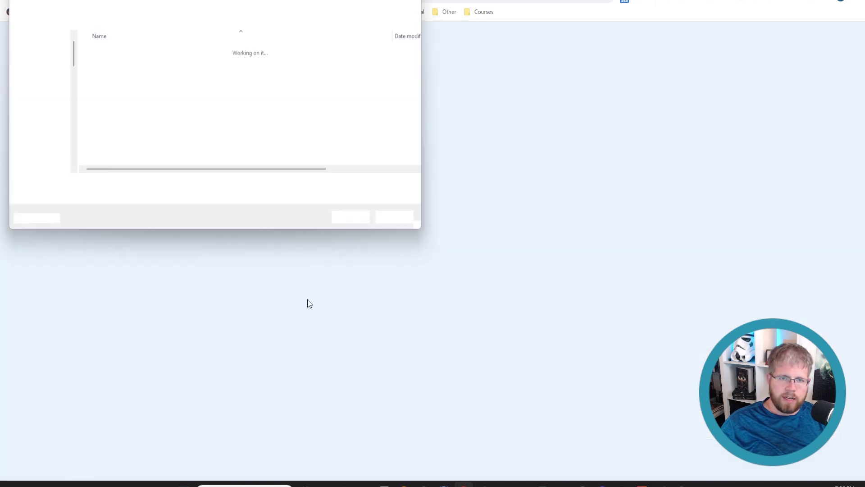
# Save the Omnimancer docx, open it in Word, select all its text, and return to Atticus.
pyautogui.click(355, 218)
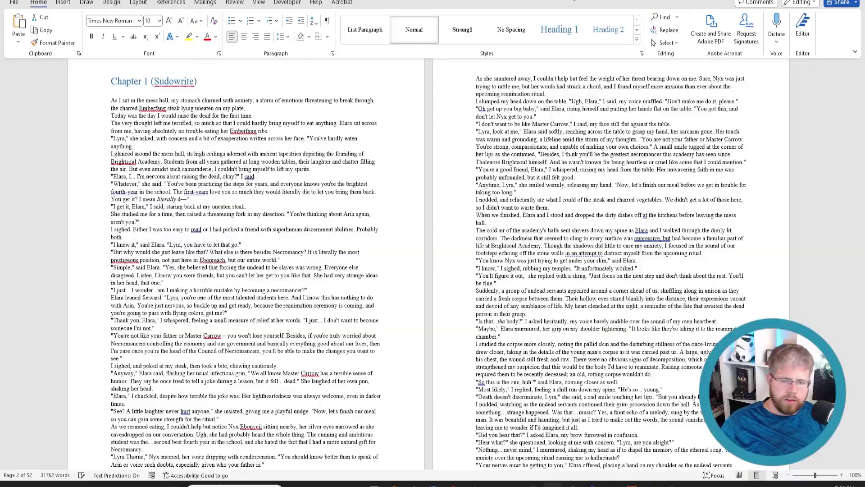
pyautogui.scroll(-3, 265, 301)
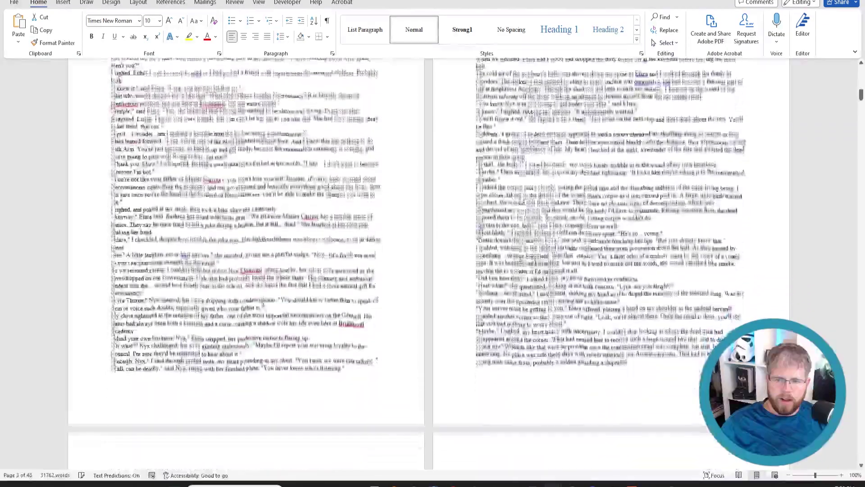
pyautogui.scroll(2, 246, 311)
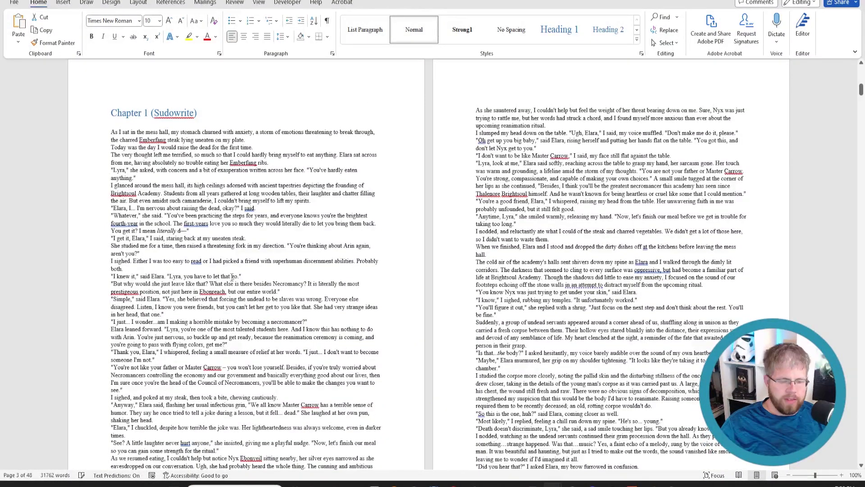
pyautogui.hotkey('ctrl', 'a')
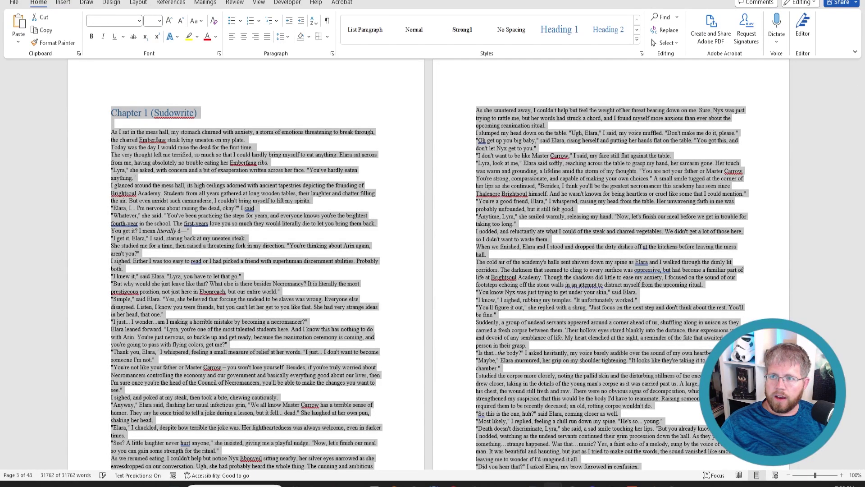
pyautogui.hotkey('alt', 'Tab')
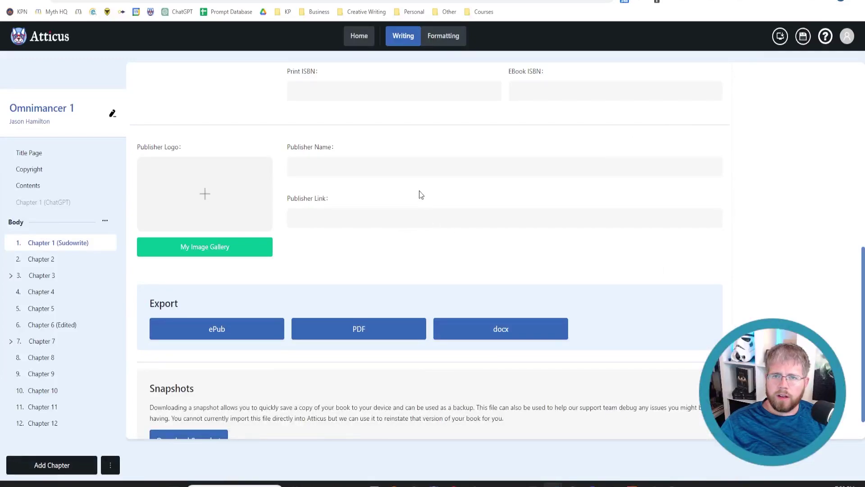
# Paste the manuscript text into the Poe chat message box.
pyautogui.hotkey('ctrl', 'Tab')
pyautogui.hotkey('ctrl', 'Tab')
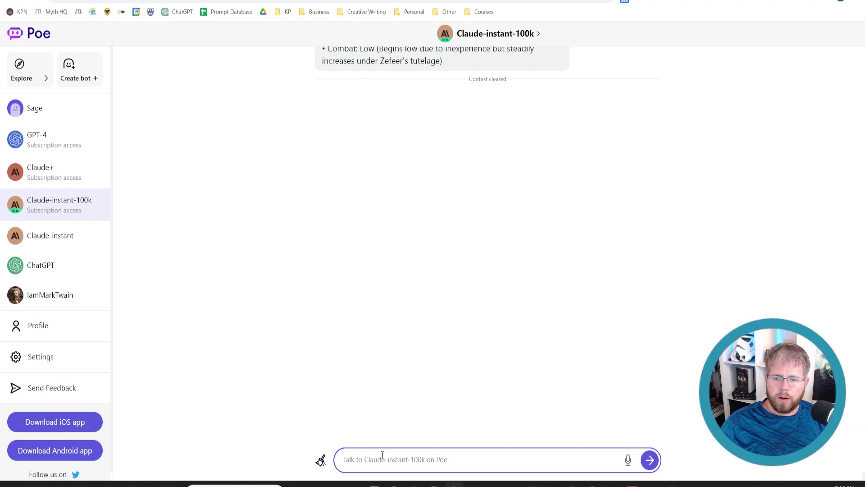
pyautogui.write('"I know," I replied, my voice laced with equal parts defiance and determination. "And I\'m willing to do whatever it takes."')
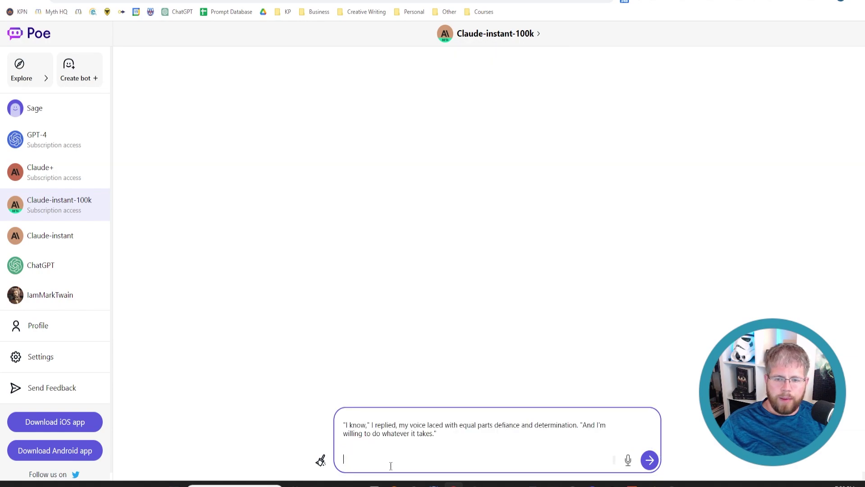
pyautogui.scroll(5, 398, 441)
pyautogui.scroll(-5, 398, 440)
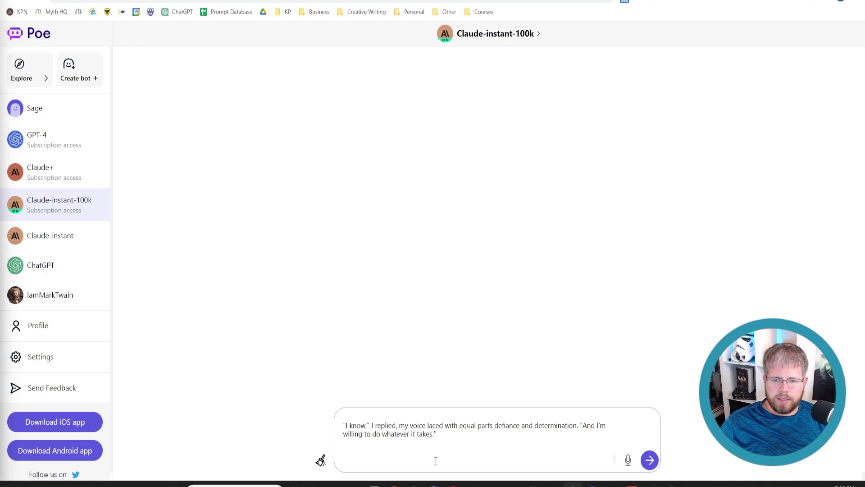
# Append the Lyra profile prompt (Attributes, Physical Traits, Personality Traits, Statistics) and send it to Claude-instant-100k.
pyautogui.click(436, 460)
pyautogui.write("Given the text above, describe the character of Lyra. Use the following format: Write a summary paragraph of Lyra's experience (approximately 500 characters), then a section for each of the following with at least 10 bullet points for each: Attributes, Physical Traits, Personality Traits, and Statistics")
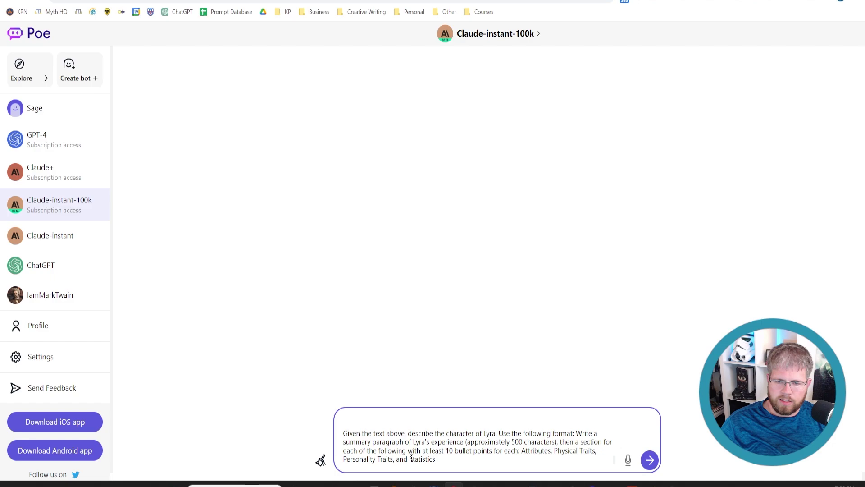
pyautogui.moveTo(530, 459); pyautogui.dragTo(522, 450)
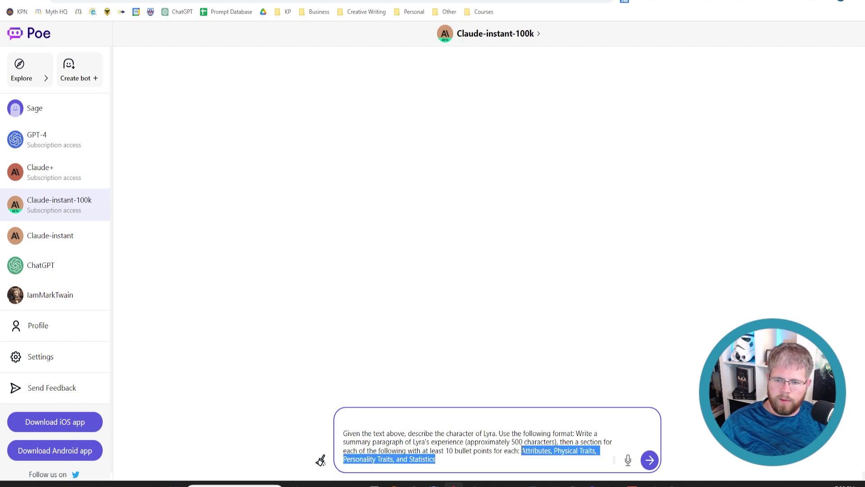
pyautogui.click(439, 462)
pyautogui.scroll(15, 439, 459)
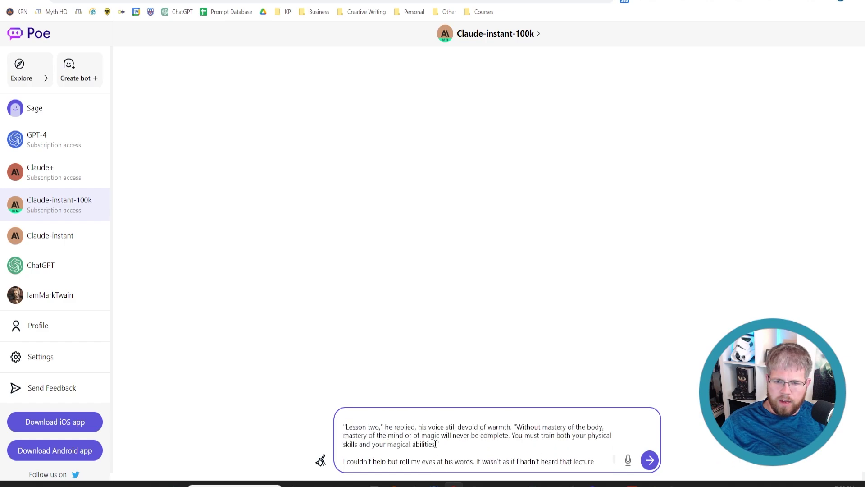
pyautogui.scroll(-15, 428, 449)
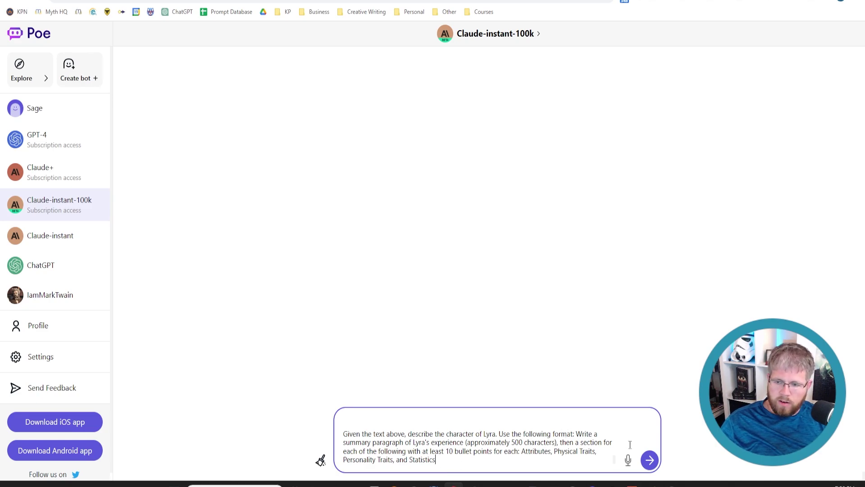
pyautogui.click(649, 461)
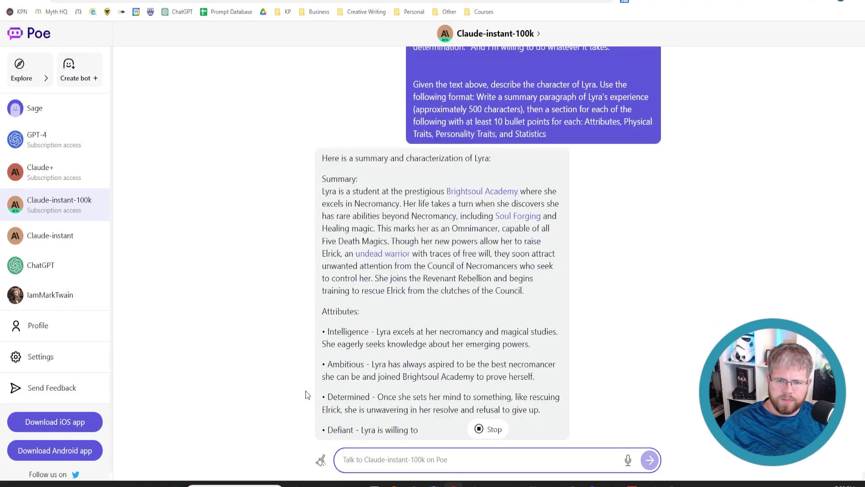
pyautogui.scroll(-5, 367, 248)
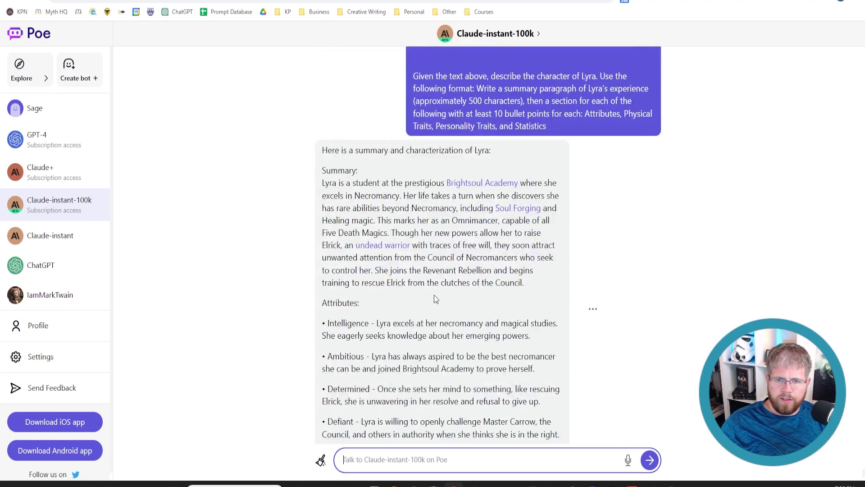
pyautogui.scroll(-5, 450, 189)
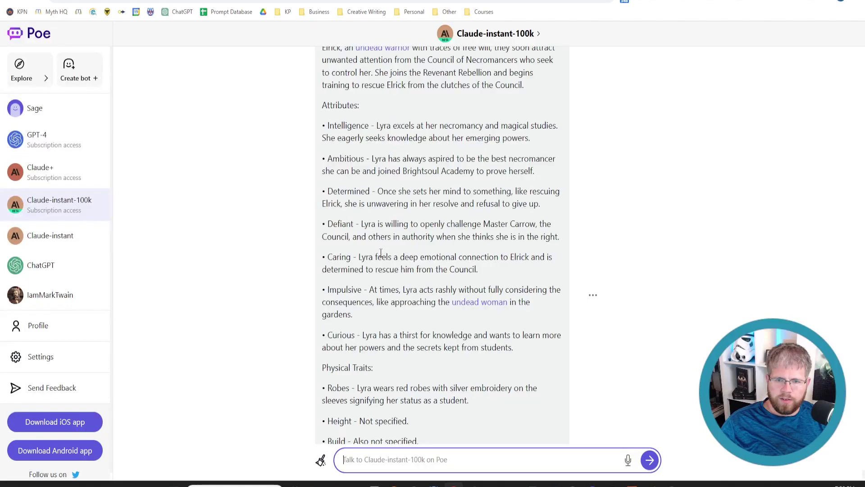
pyautogui.scroll(-3, 376, 194)
pyautogui.scroll(-2, 378, 270)
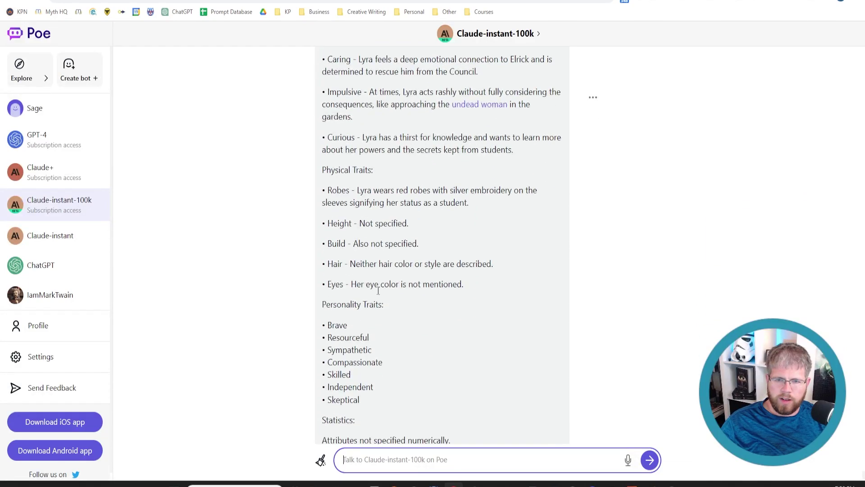
pyautogui.scroll(-3, 366, 377)
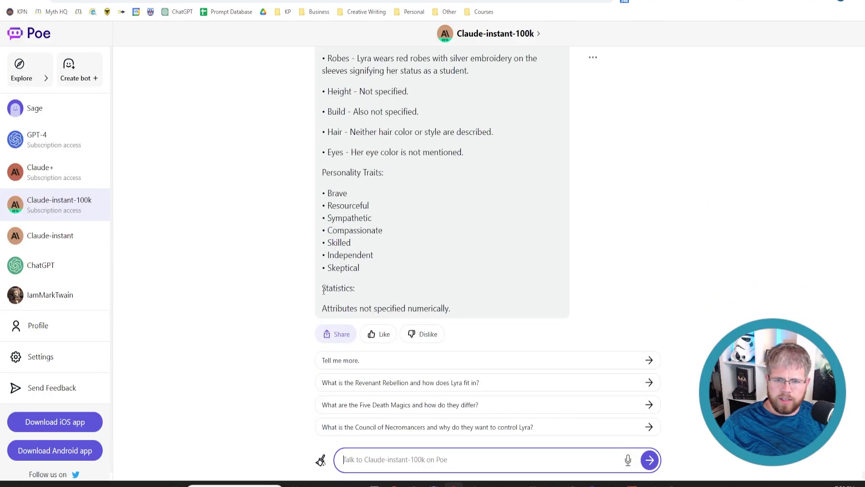
pyautogui.moveTo(322, 287); pyautogui.dragTo(376, 288)
pyautogui.click(375, 460)
pyautogui.write('Try a')
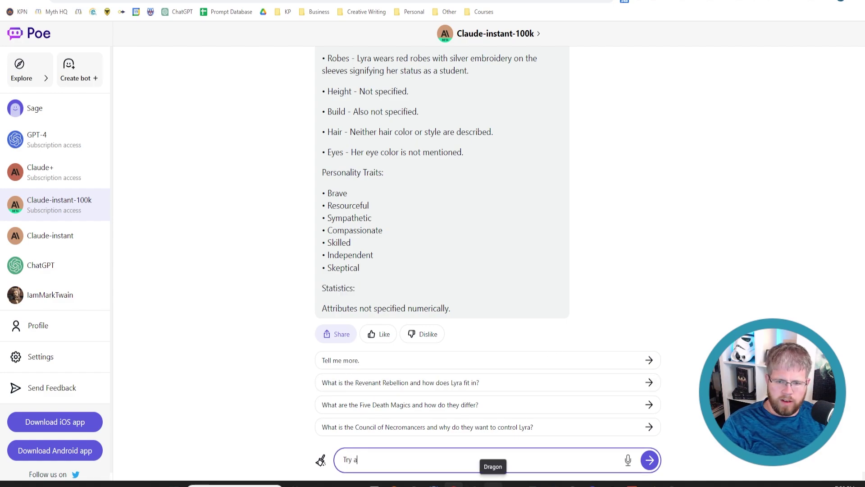
pyautogui.write('gain with the S')
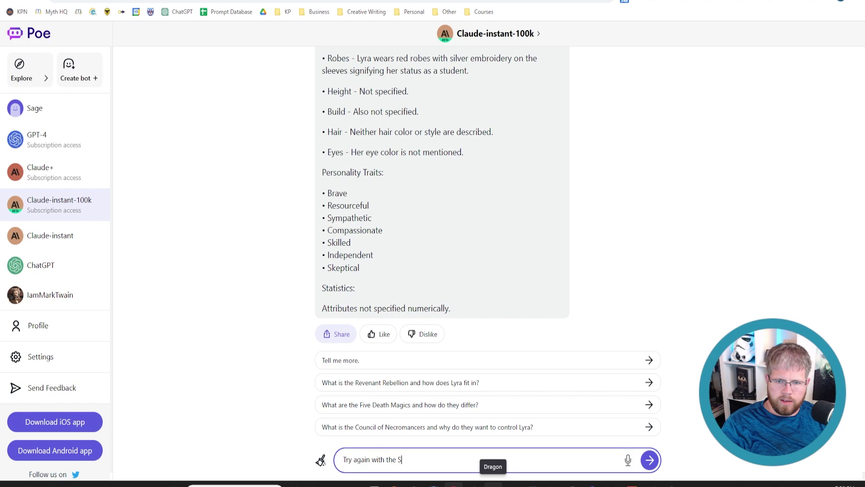
pyautogui.write('tatistics')
pyautogui.press('Return')
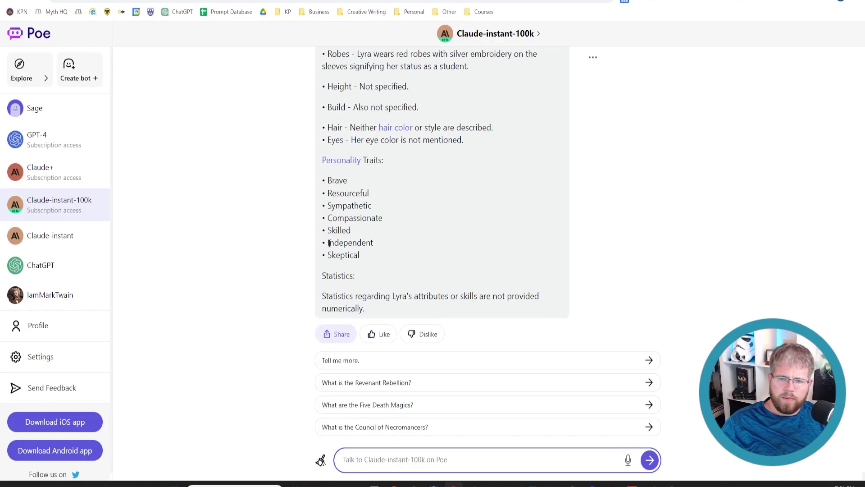
# Scroll back to Lyra's first profile and select its whole Summary paragraph.
pyautogui.scroll(2, 283, 220)
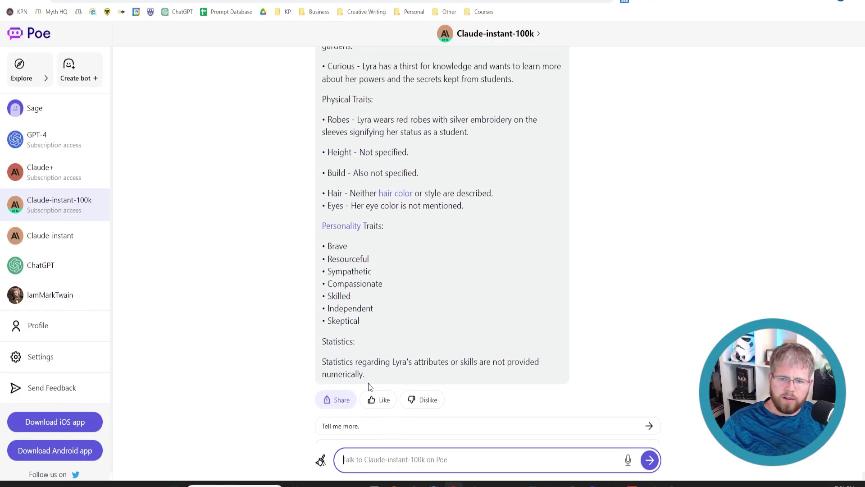
pyautogui.scroll(15, 332, 243)
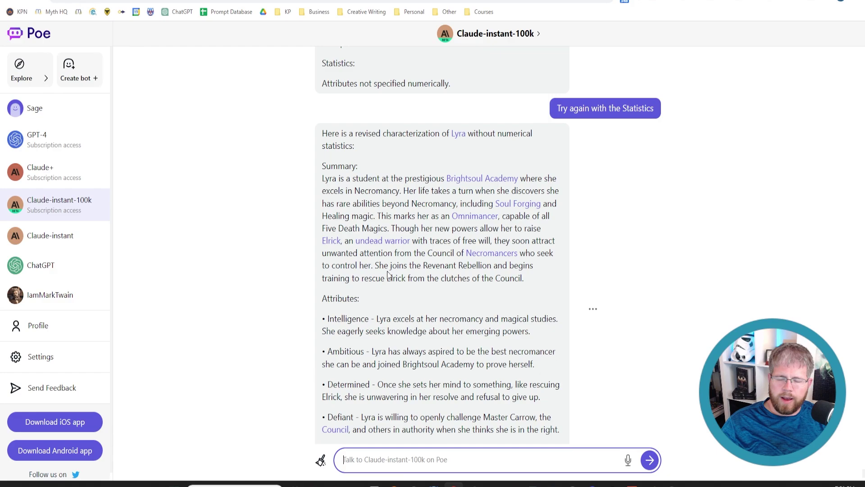
pyautogui.scroll(-10, 437, 268)
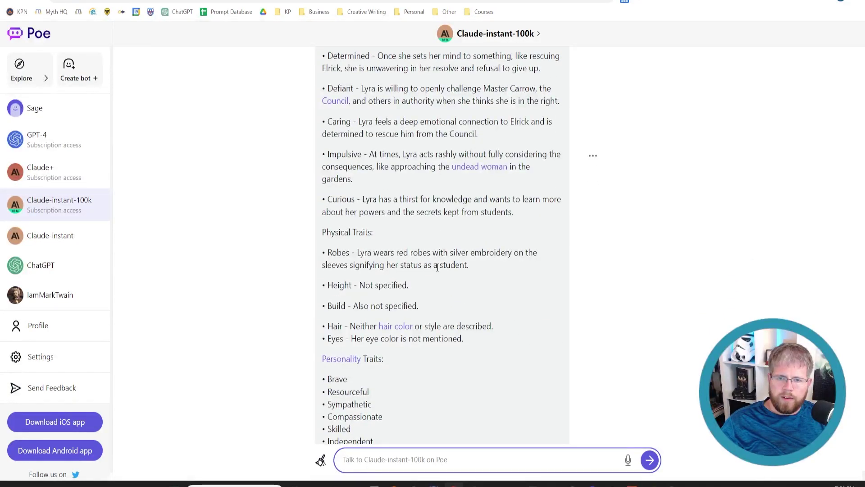
pyautogui.scroll(-10, 436, 267)
pyautogui.scroll(17, 433, 266)
pyautogui.scroll(5, 433, 270)
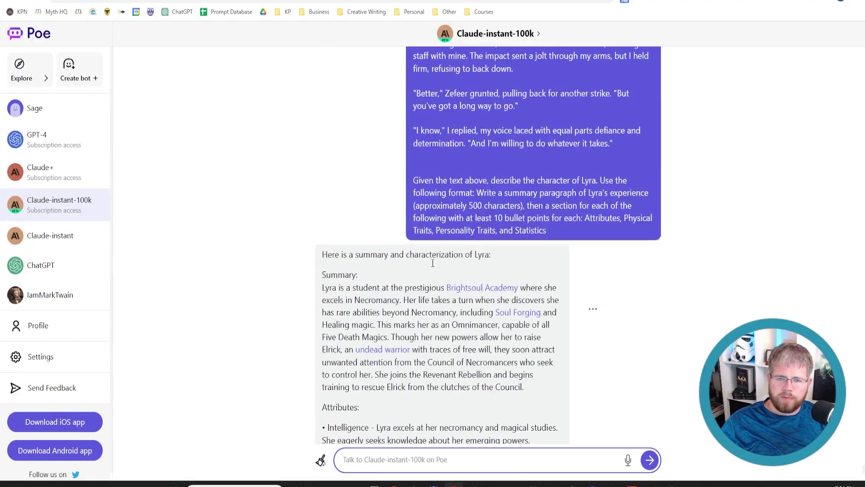
pyautogui.scroll(-5, 487, 361)
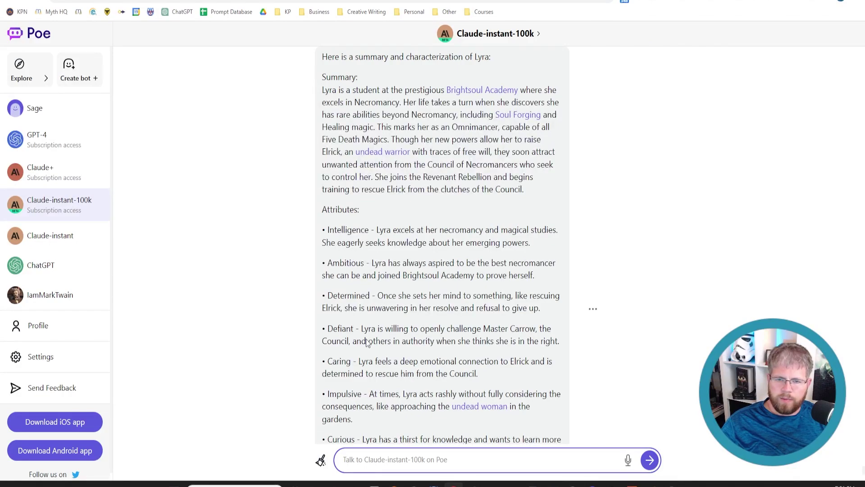
pyautogui.scroll(2, 368, 343)
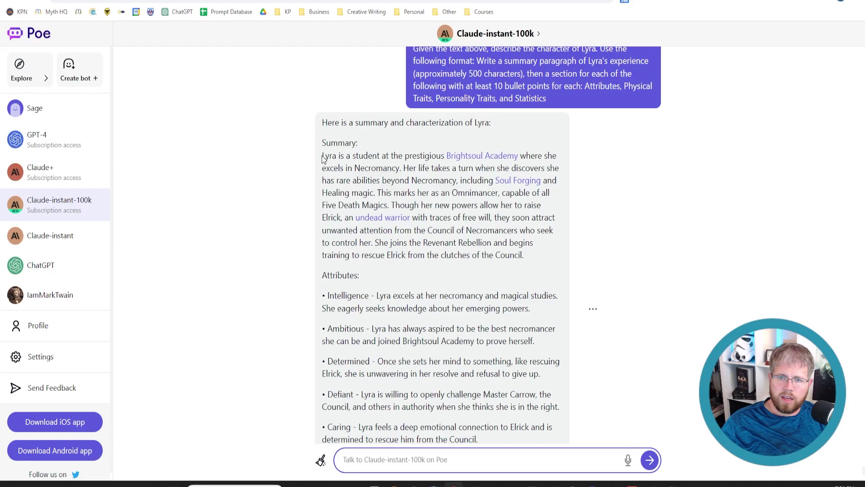
pyautogui.moveTo(323, 158); pyautogui.dragTo(461, 181)
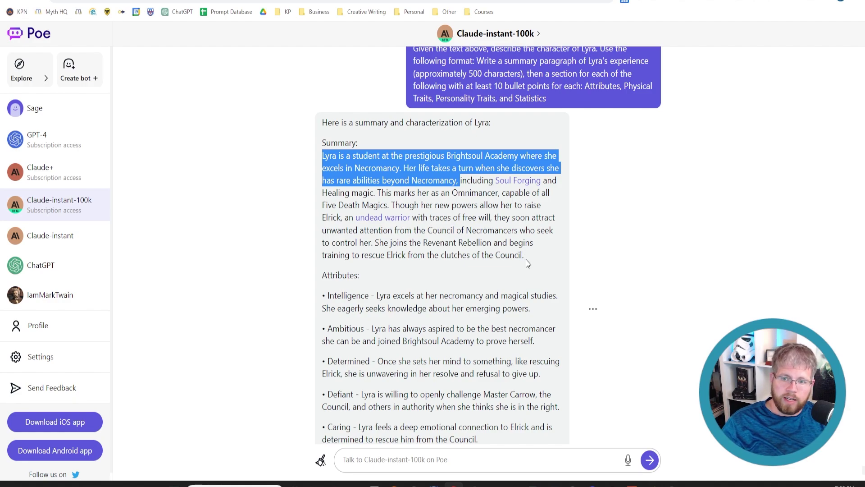
pyautogui.moveTo(525, 258); pyautogui.dragTo(322, 155)
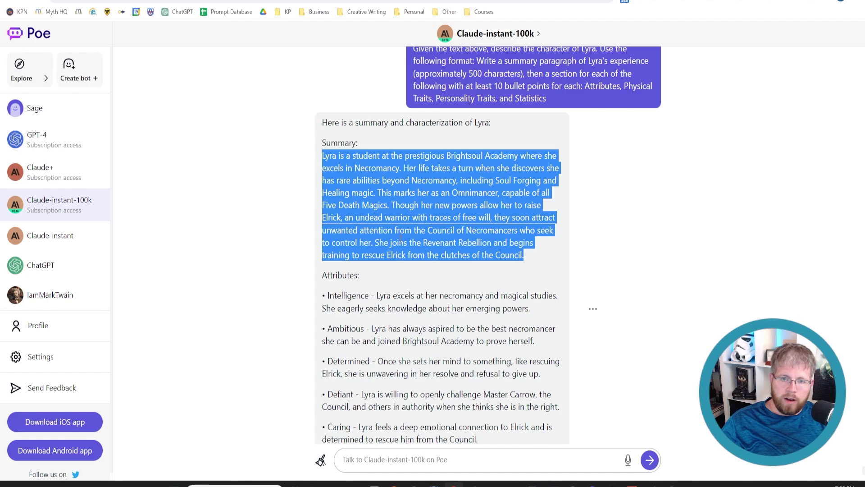
pyautogui.scroll(-20, 396, 245)
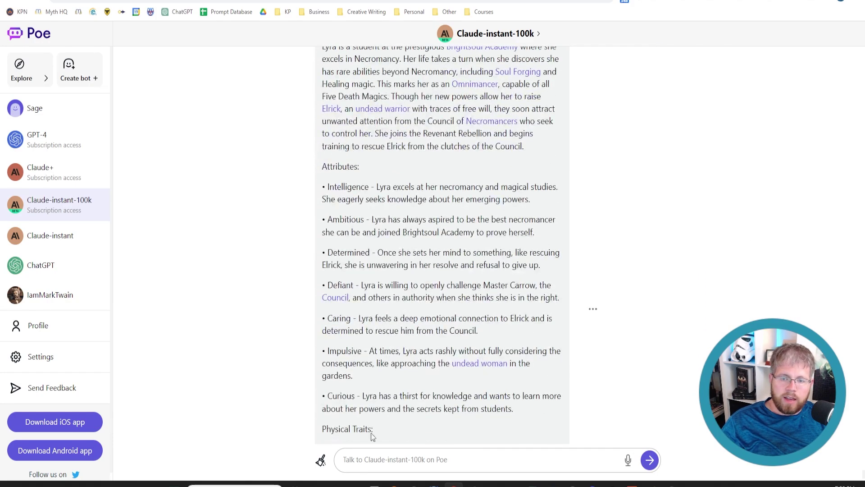
pyautogui.click(367, 462)
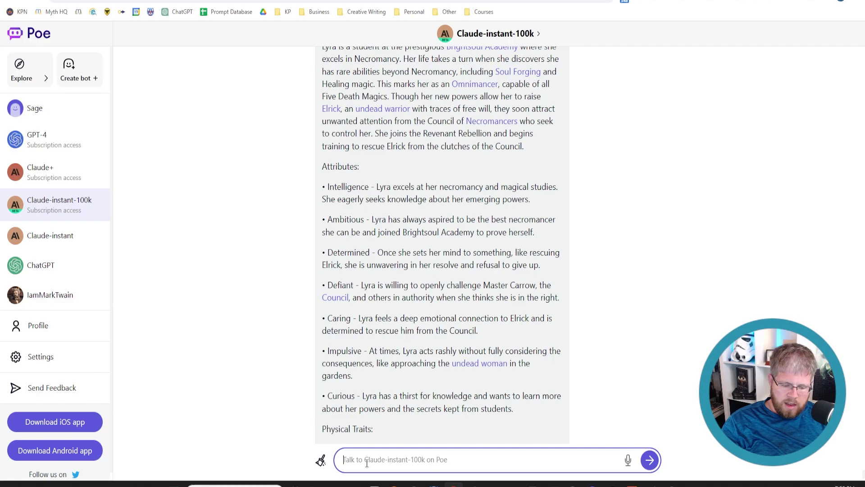
# Ask Claude for a character profile for Elrick in the same format.
pyautogui.write('Give me a')
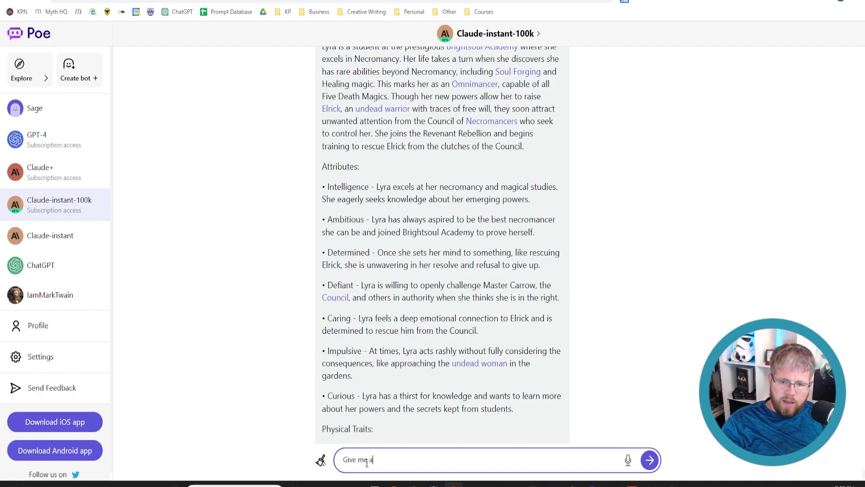
pyautogui.write(' similar chr')
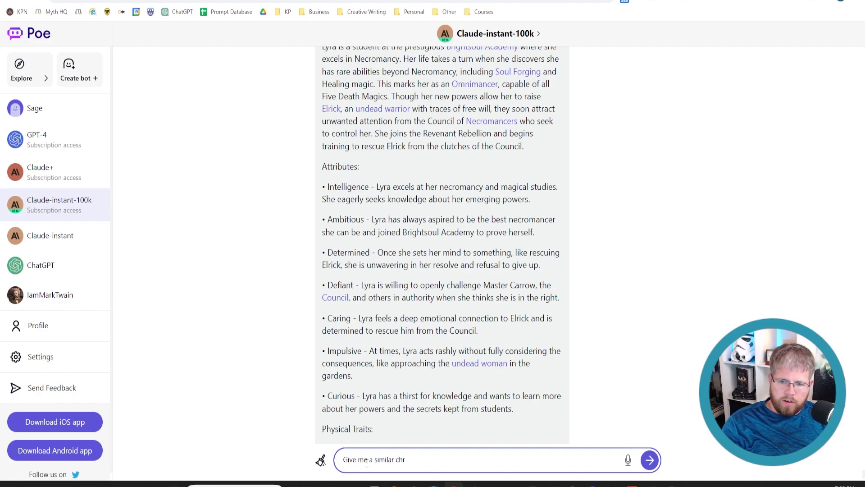
pyautogui.write('aaracter profile with ')
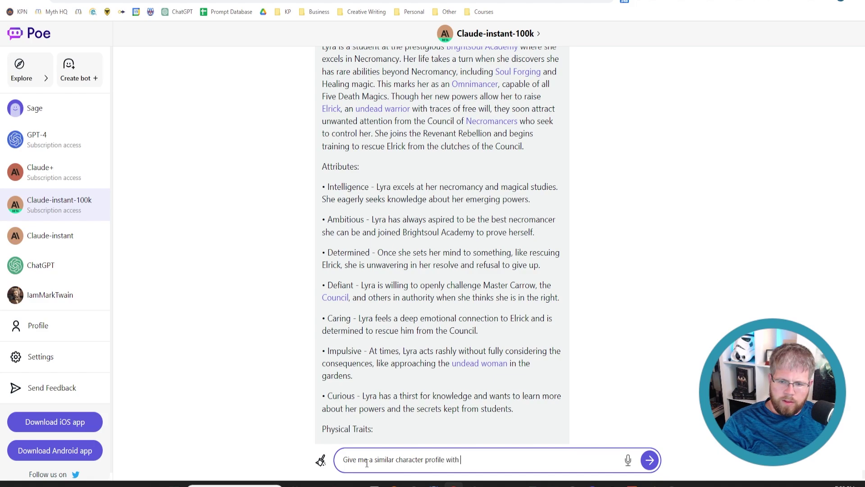
pyautogui.write('the same format, ')
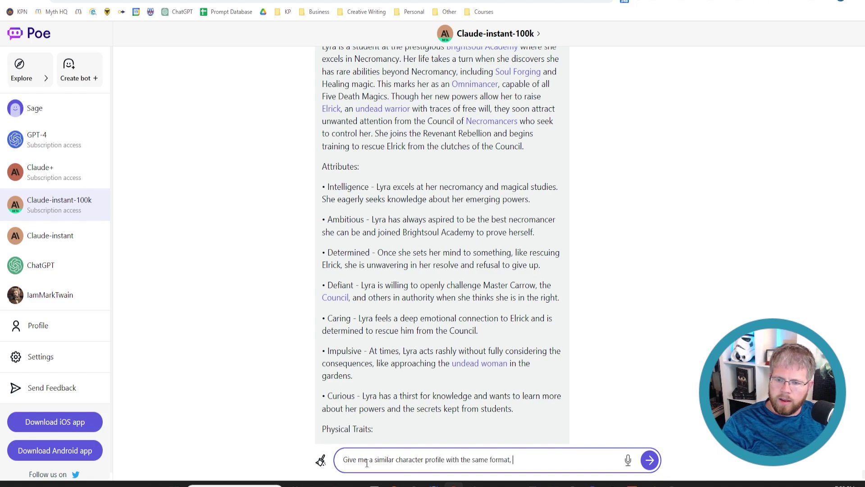
pyautogui.write('for Elrick')
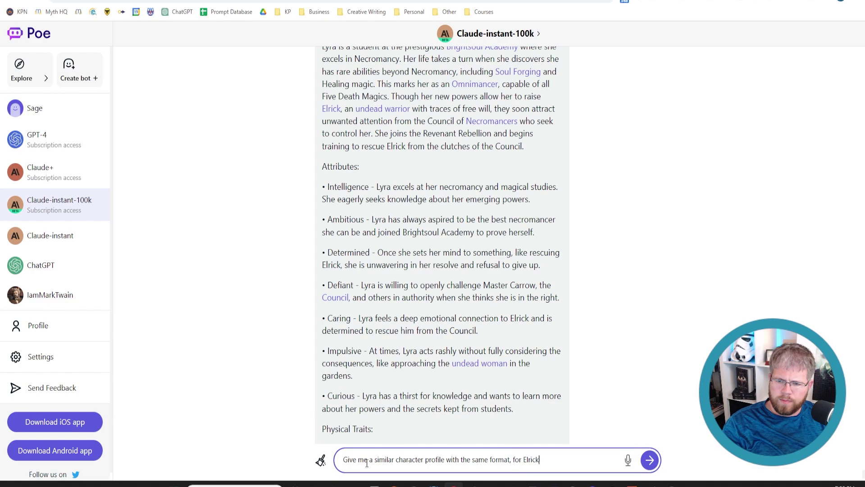
pyautogui.write('.')
pyautogui.press('Return')
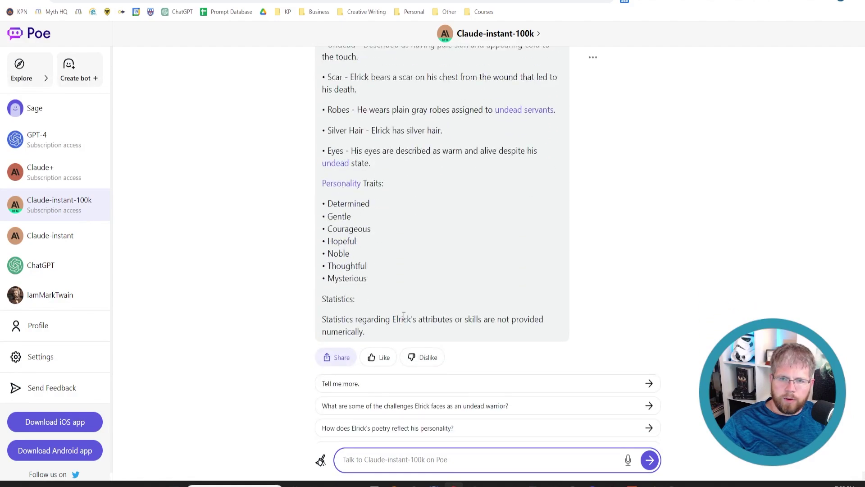
pyautogui.scroll(8, 412, 289)
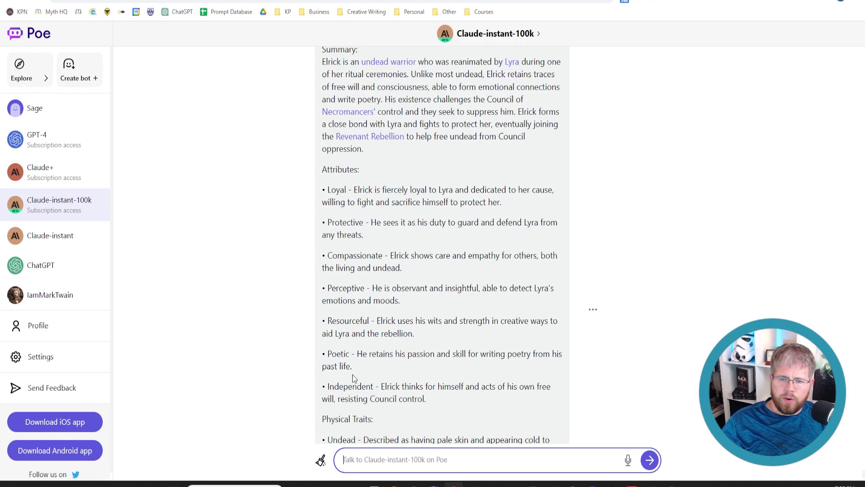
pyautogui.moveTo(324, 357); pyautogui.dragTo(372, 368)
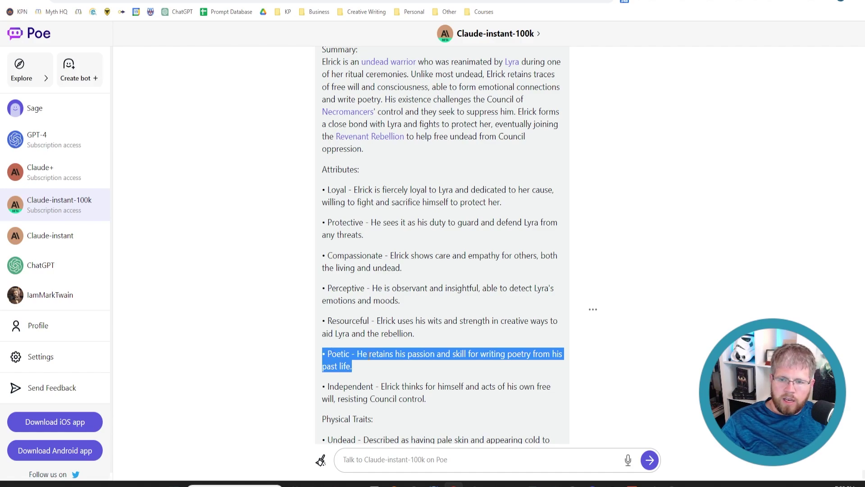
pyautogui.click(429, 370)
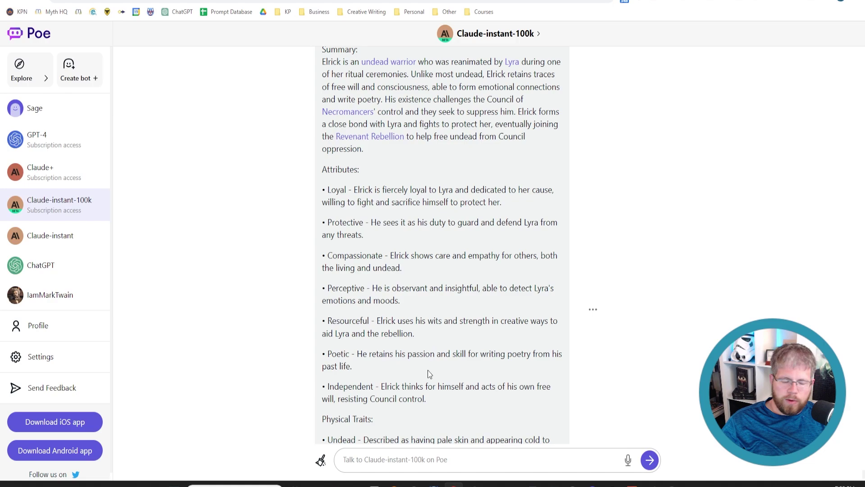
pyautogui.moveTo(408, 370); pyautogui.dragTo(320, 352)
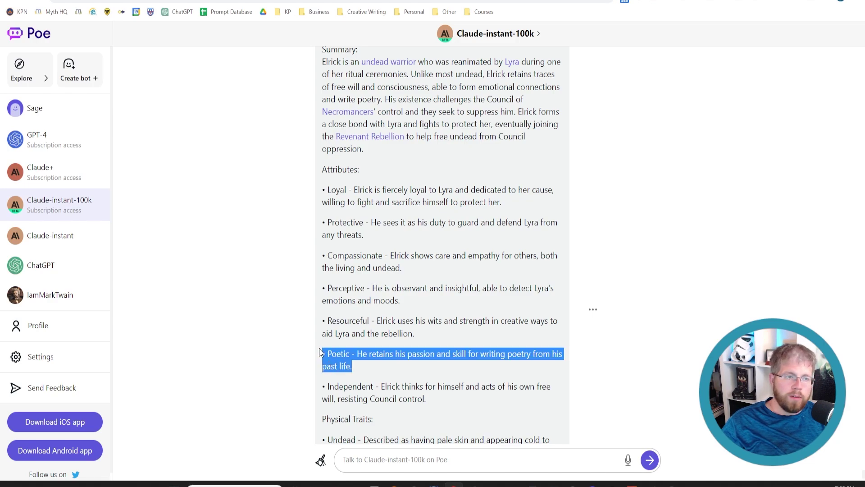
pyautogui.scroll(-3, 350, 322)
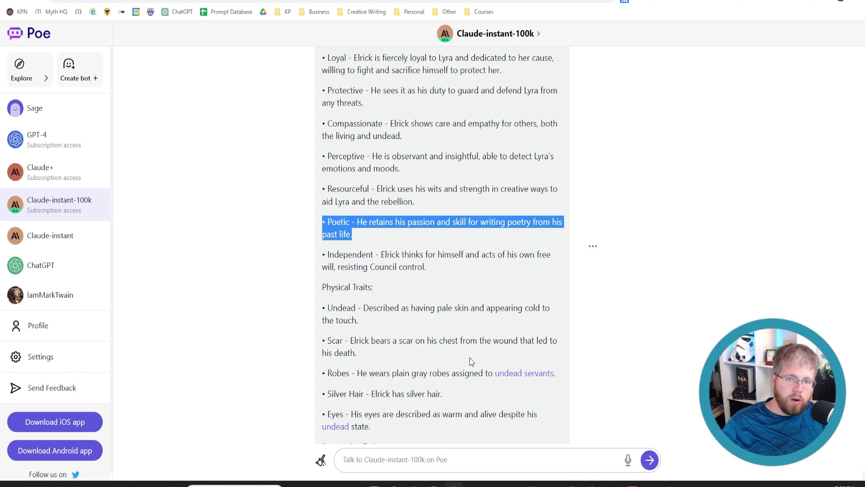
pyautogui.scroll(-4, 346, 339)
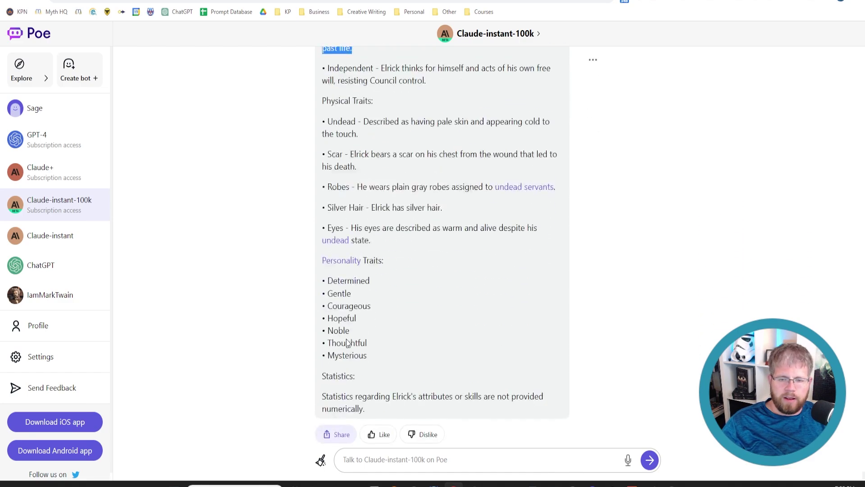
pyautogui.scroll(18, 378, 359)
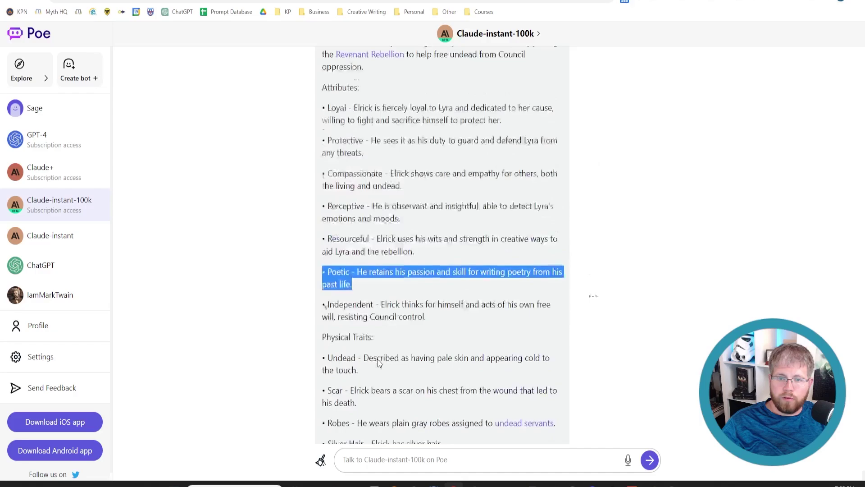
pyautogui.scroll(-5, 378, 360)
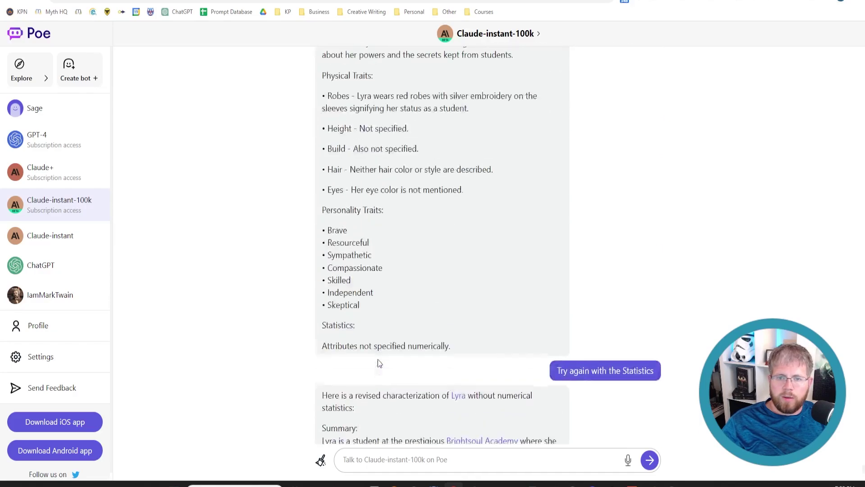
pyautogui.scroll(10, 378, 360)
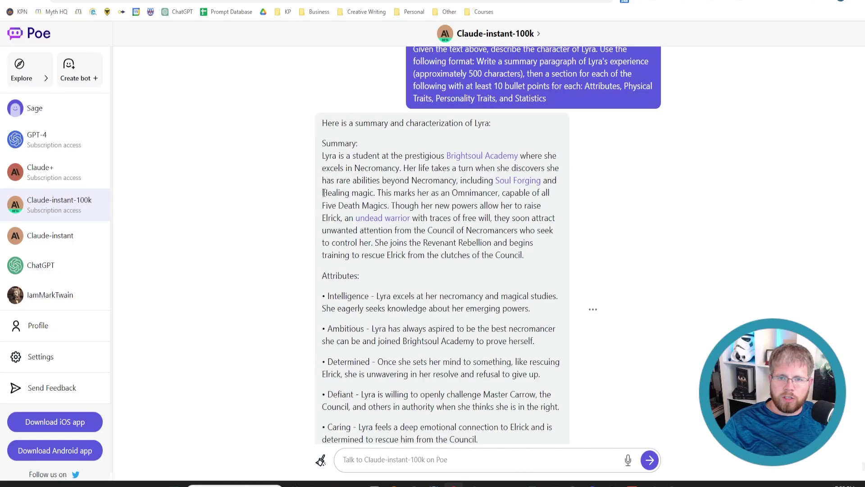
pyautogui.moveTo(322, 144); pyautogui.dragTo(480, 311)
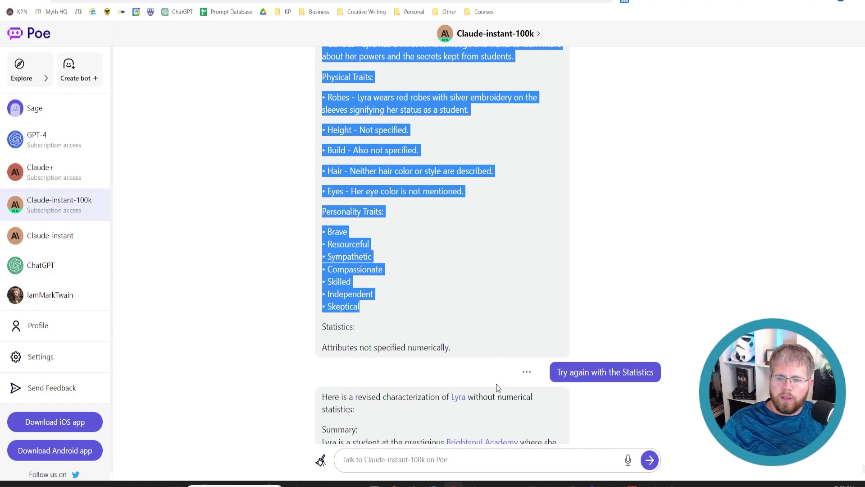
pyautogui.click(552, 484)
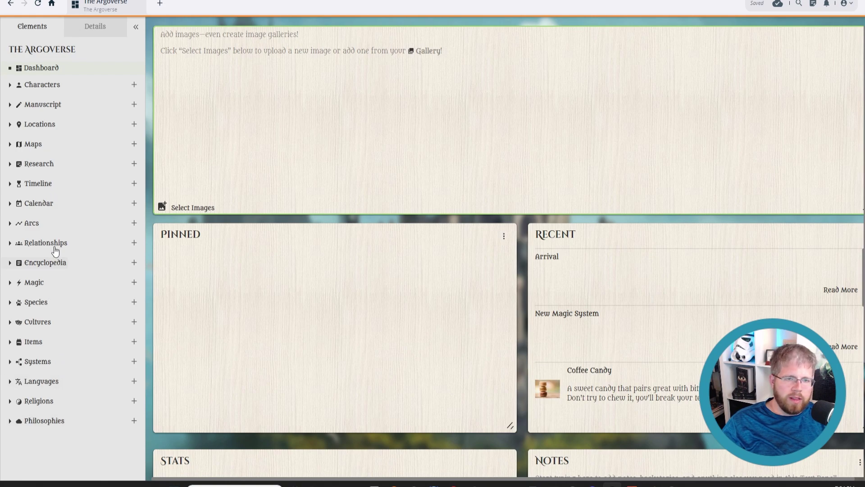
pyautogui.click(10, 85)
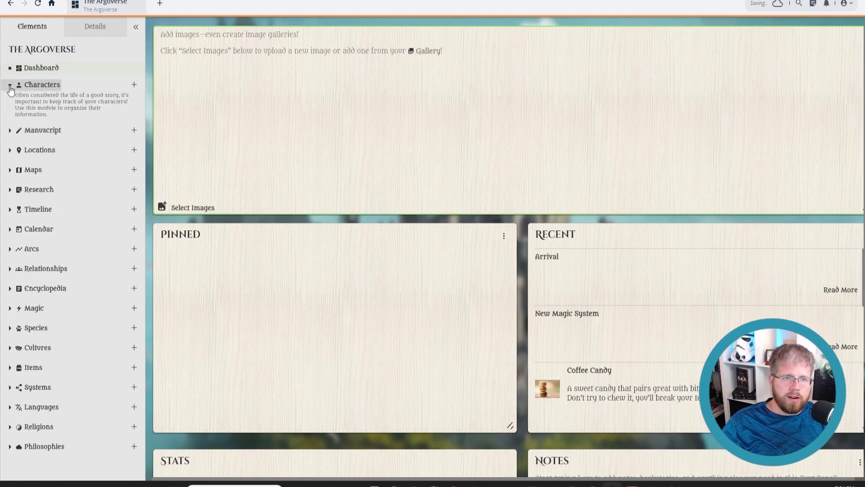
pyautogui.click(9, 85)
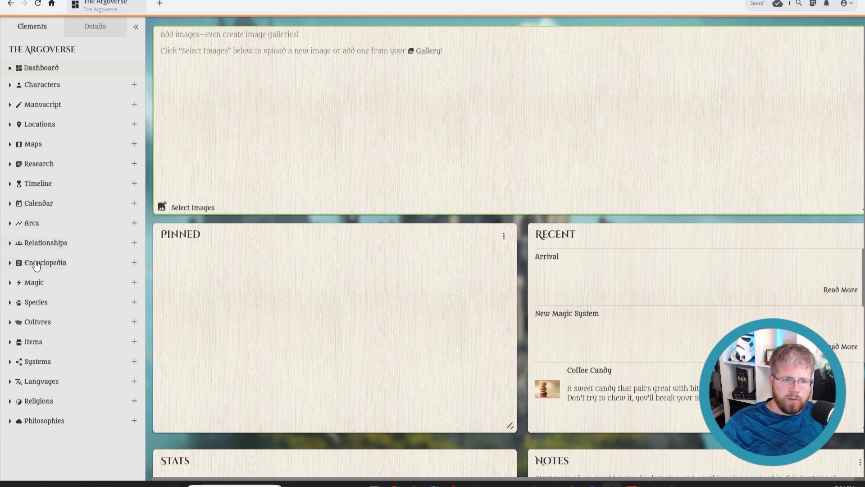
pyautogui.click(9, 264)
pyautogui.click(9, 263)
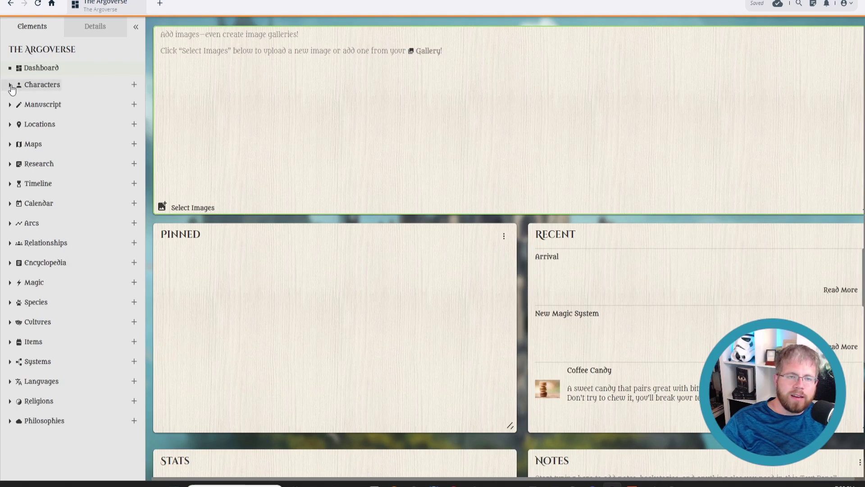
pyautogui.click(11, 85)
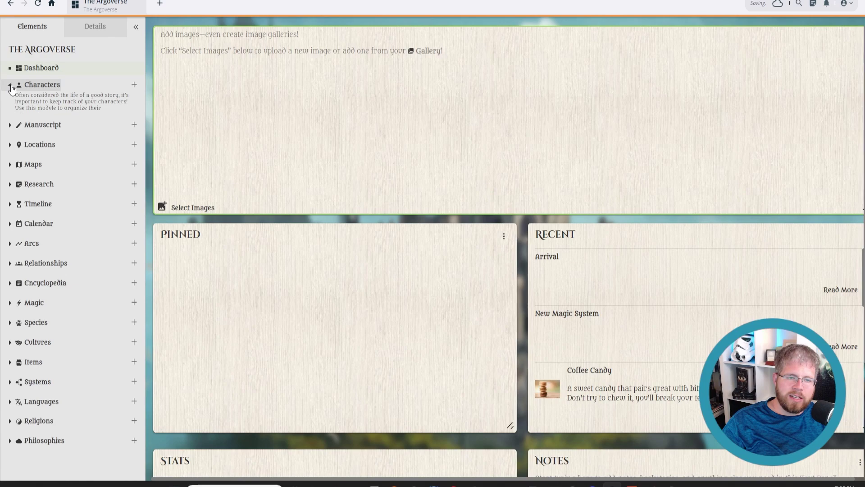
pyautogui.click(11, 86)
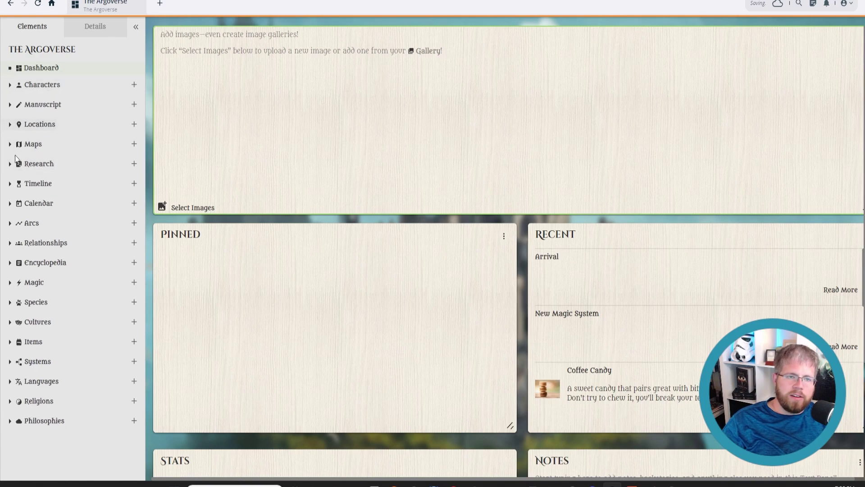
pyautogui.click(10, 245)
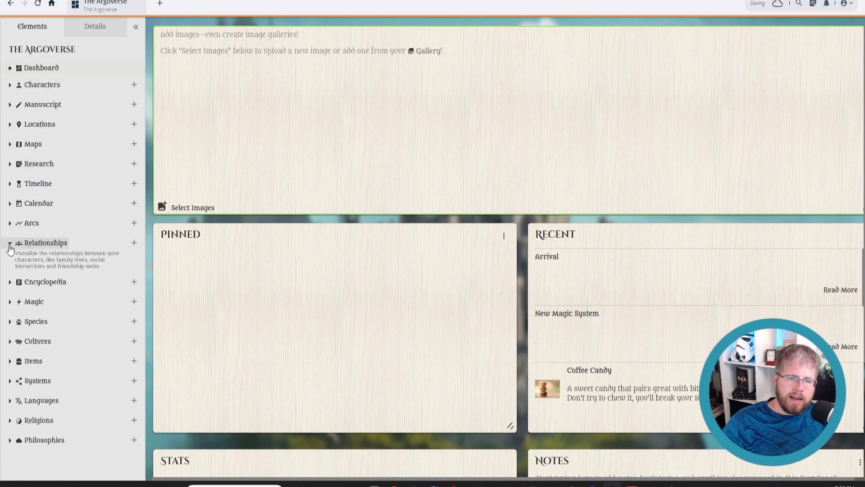
pyautogui.click(9, 246)
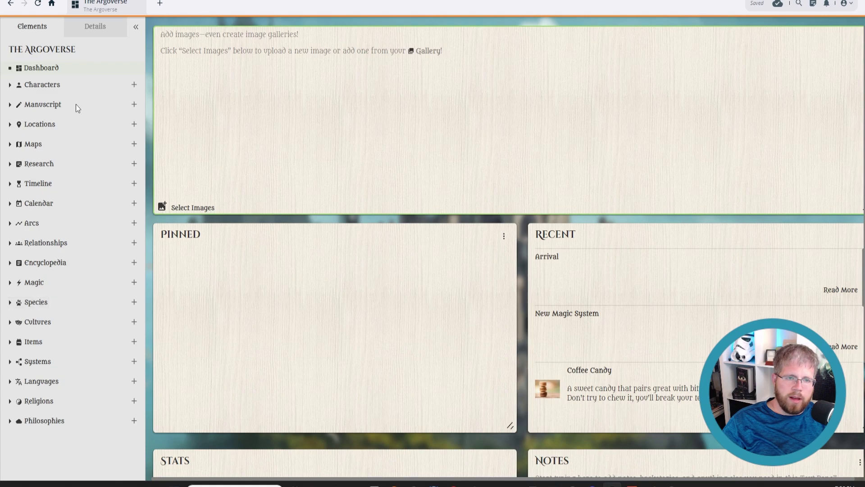
# Create a new character named Lyra.
pyautogui.click(133, 87)
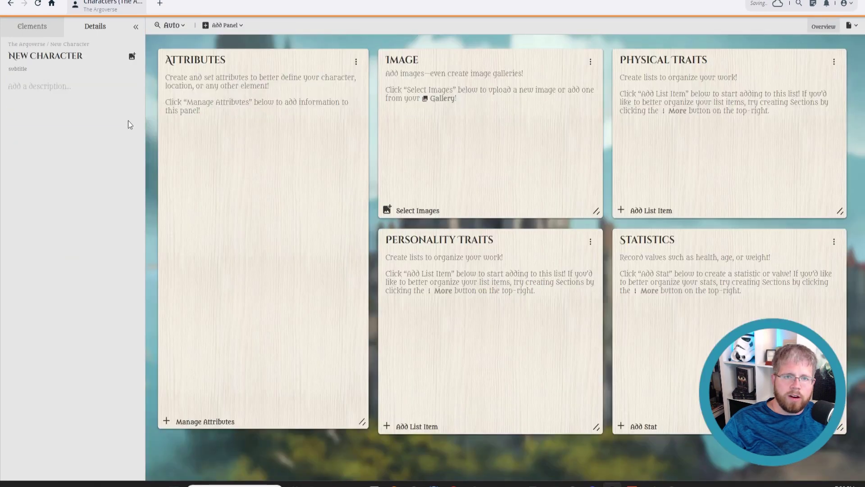
pyautogui.click(51, 57)
pyautogui.hotkey('ctrl', 'a')
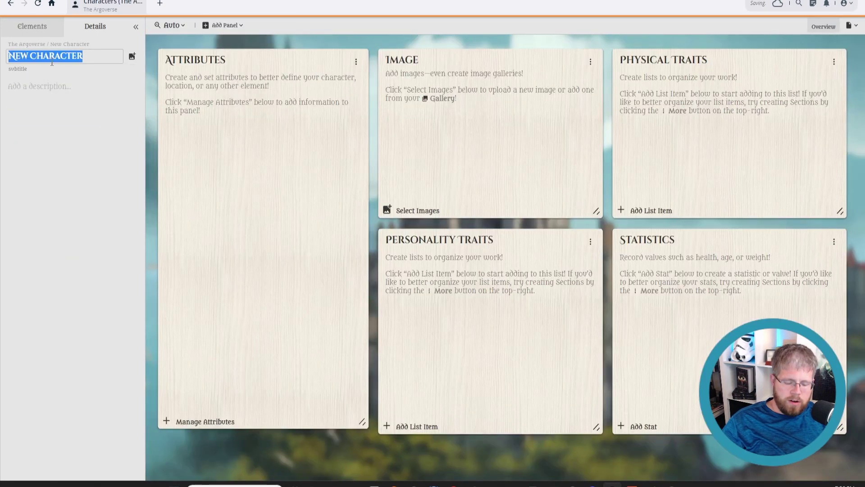
pyautogui.write('Lyra')
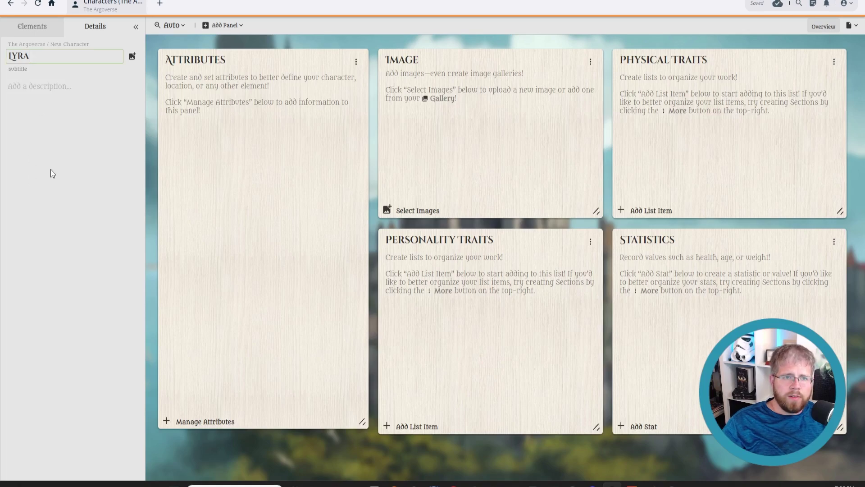
pyautogui.press('Return')
# Paste Lyra's Poe profile into the description and delete the 'Summary:' heading.
pyautogui.click(58, 87)
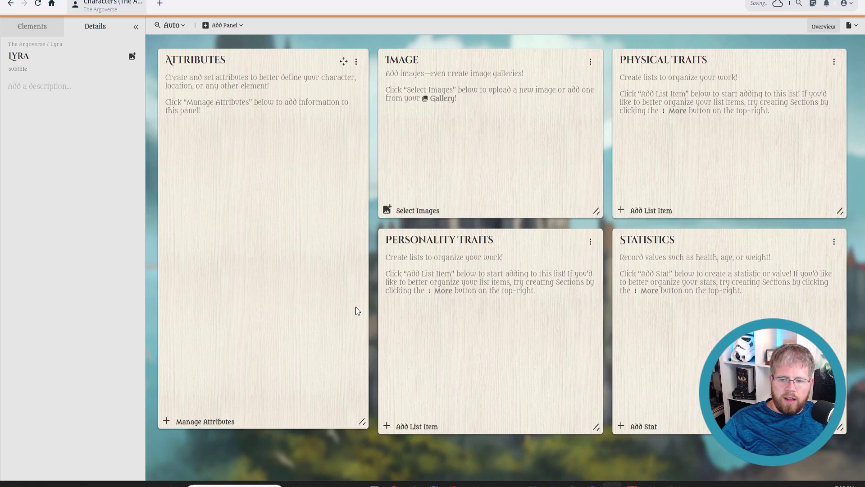
pyautogui.hotkey('ctrl', 'v')
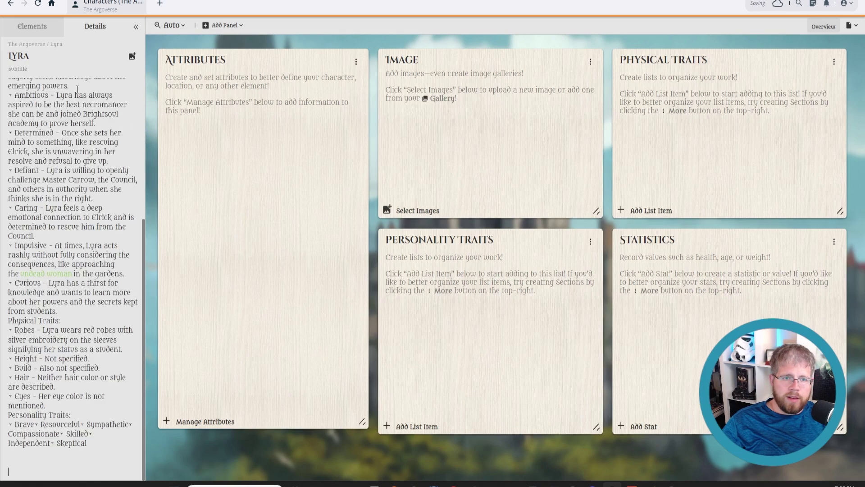
pyautogui.scroll(10, 63, 290)
pyautogui.scroll(-5, 51, 135)
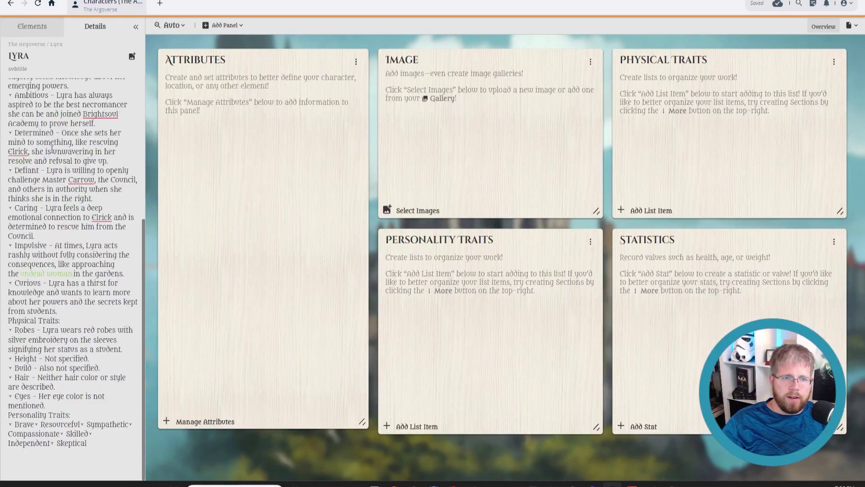
pyautogui.scroll(5, 49, 131)
pyautogui.moveTo(44, 105); pyautogui.dragTo(6, 108)
pyautogui.press('BackSpace')
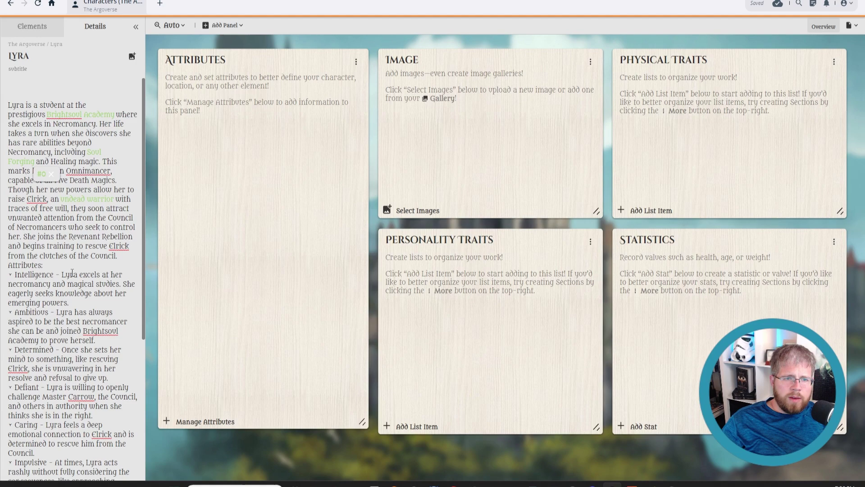
# Tidy the blank lines around the summary paragraph and above Attributes.
pyautogui.click(55, 266)
pyautogui.press('Home')
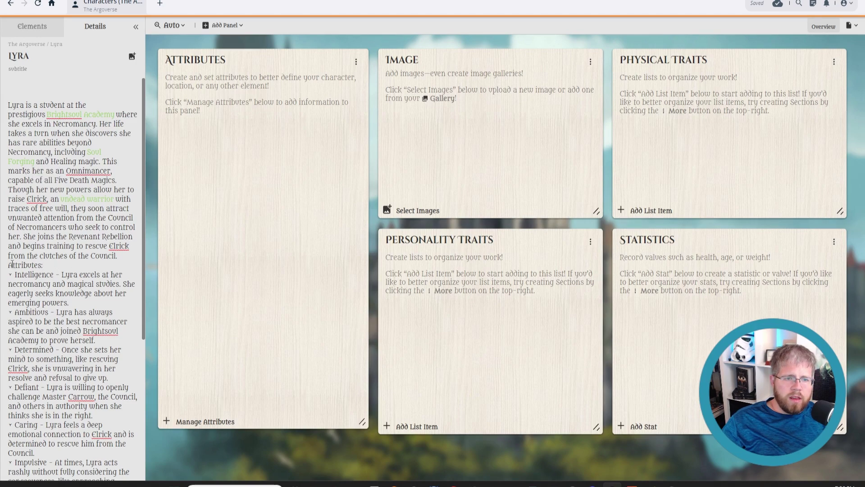
pyautogui.press('Return')
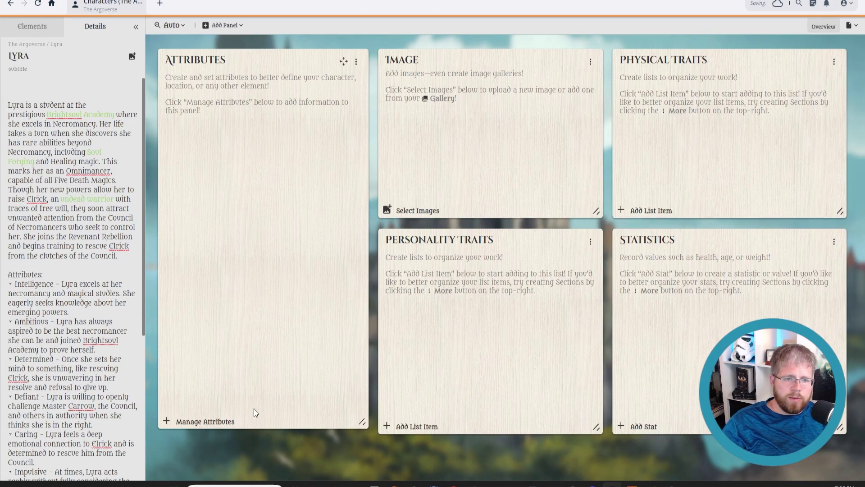
pyautogui.scroll(-3, 18, 346)
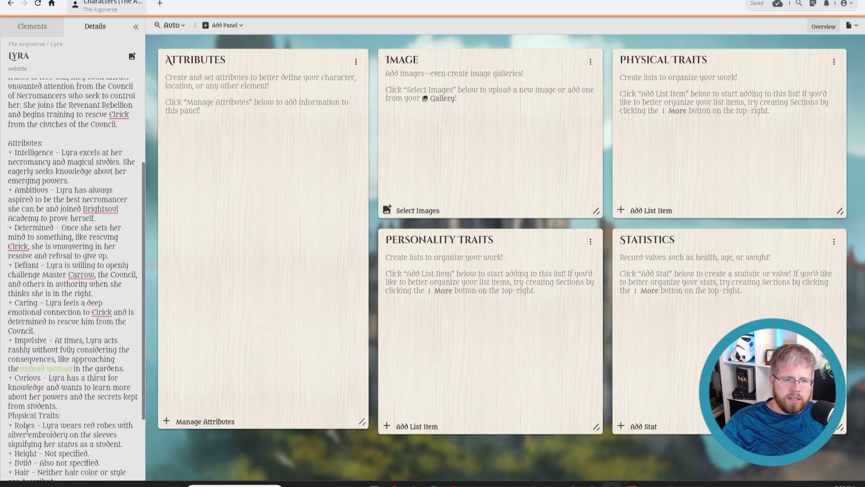
pyautogui.scroll(3, 57, 401)
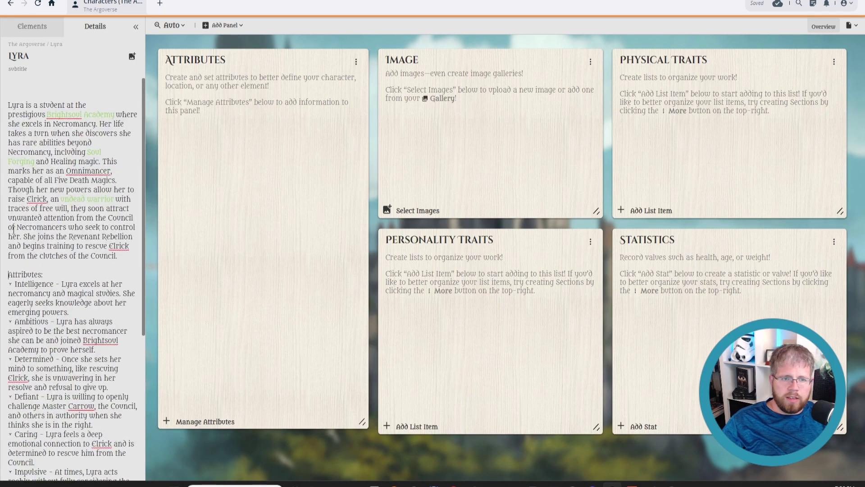
pyautogui.moveTo(118, 256); pyautogui.dragTo(9, 89)
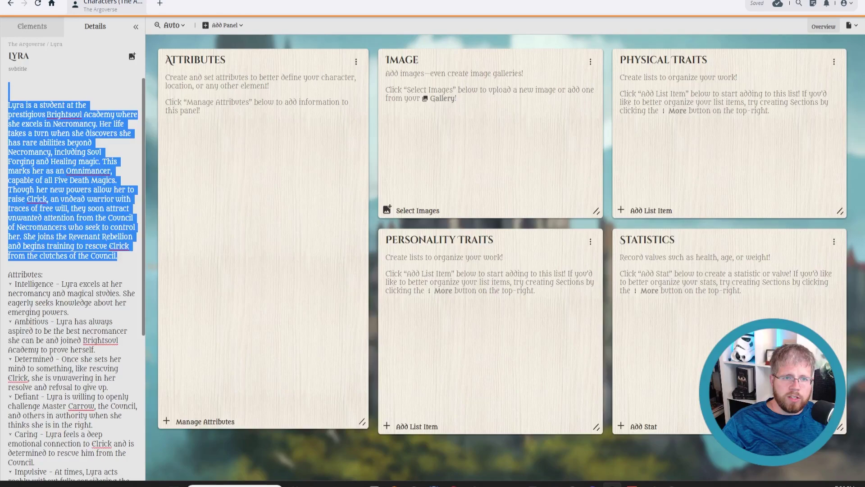
pyautogui.click(15, 133)
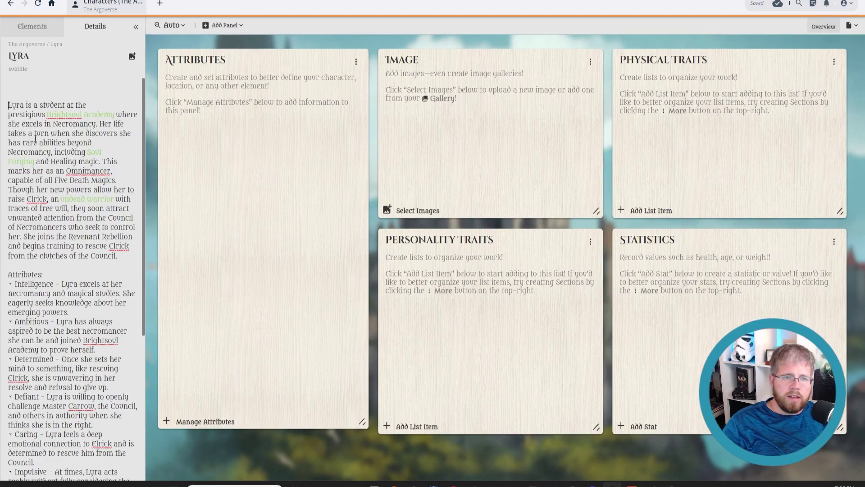
pyautogui.press('BackSpace')
pyautogui.press('BackSpace')
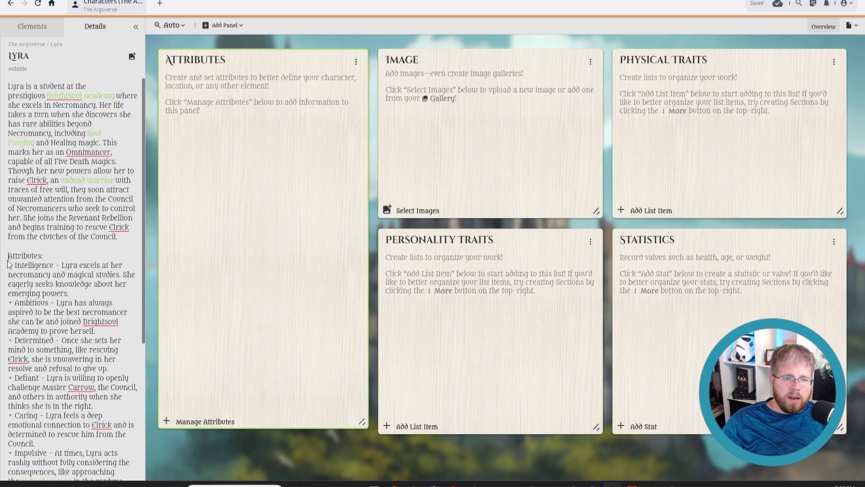
# Delete the Attributes, Physical Traits and Personality Traits lists below the summary.
pyautogui.moveTo(10, 265); pyautogui.dragTo(97, 450)
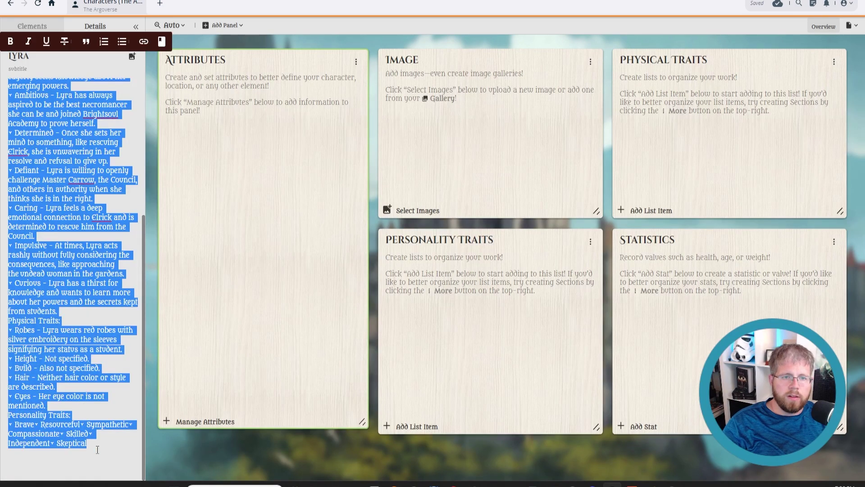
pyautogui.press('BackSpace')
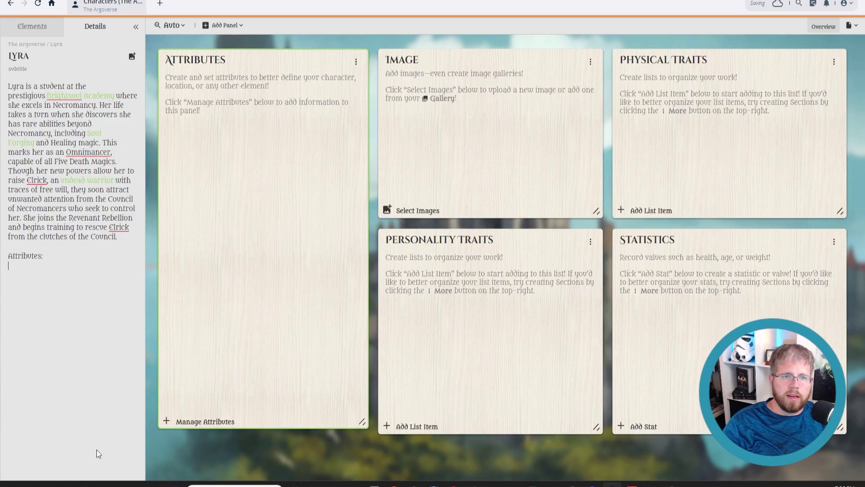
pyautogui.tripleClick(16, 249)
pyautogui.write('A')
pyautogui.press('BackSpace')
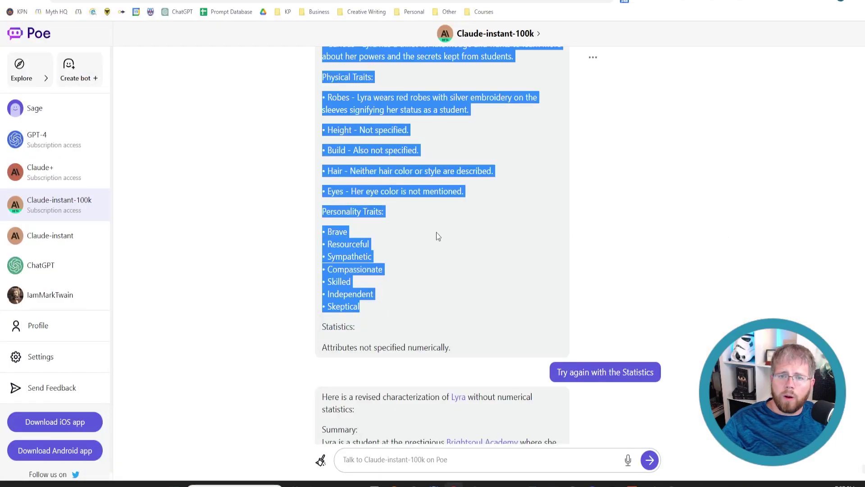
# In Poe, select Lyra's Intelligence-through-Curious attribute bullets.
pyautogui.scroll(7, 436, 237)
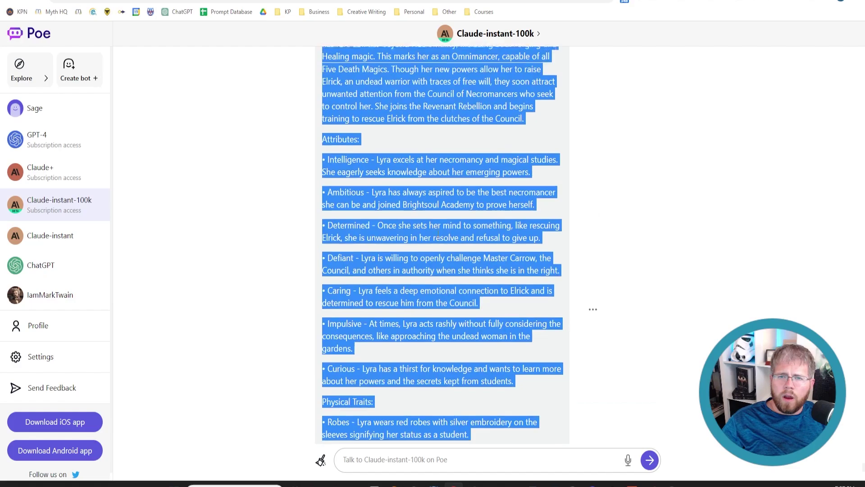
pyautogui.click(321, 167)
pyautogui.moveTo(322, 165); pyautogui.dragTo(526, 191)
pyautogui.scroll(-4, 440, 201)
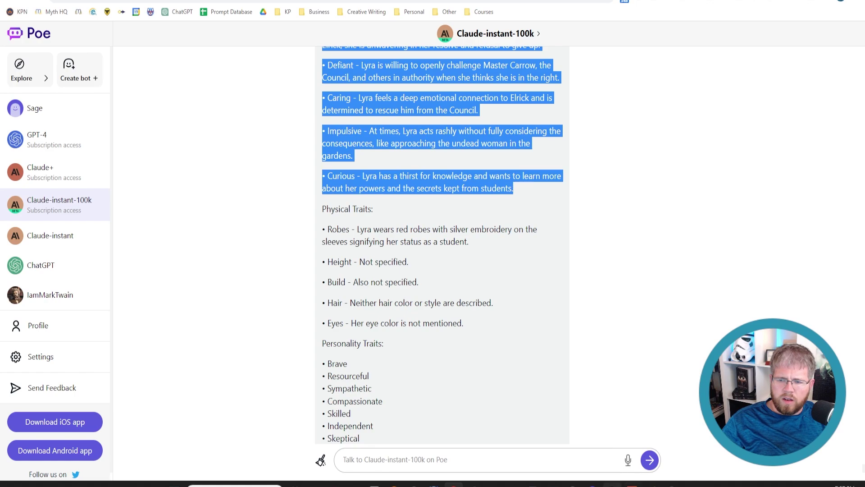
# On Lyra's Campfire page, browse attribute choices without adding any, then add a Physical Traits list item.
pyautogui.click(611, 484)
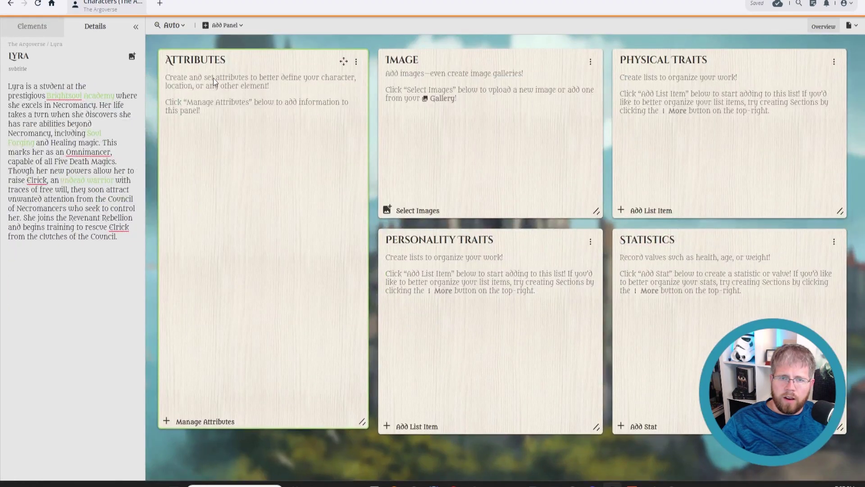
pyautogui.click(168, 423)
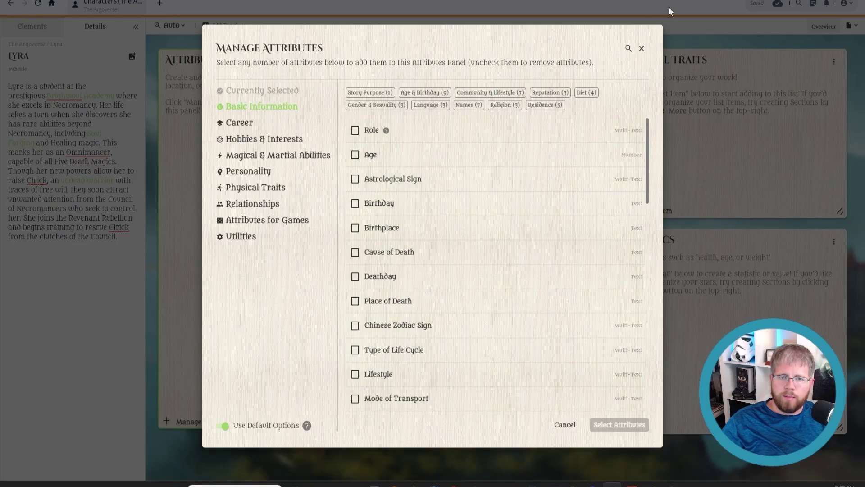
pyautogui.click(642, 48)
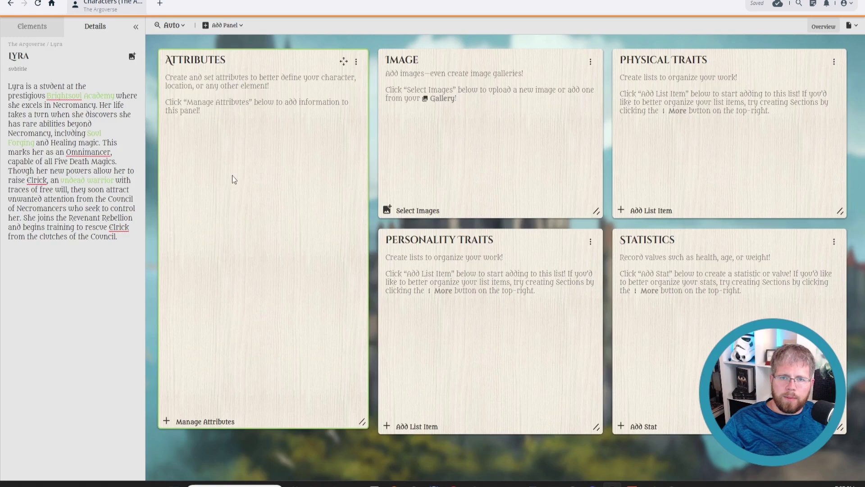
pyautogui.click(168, 420)
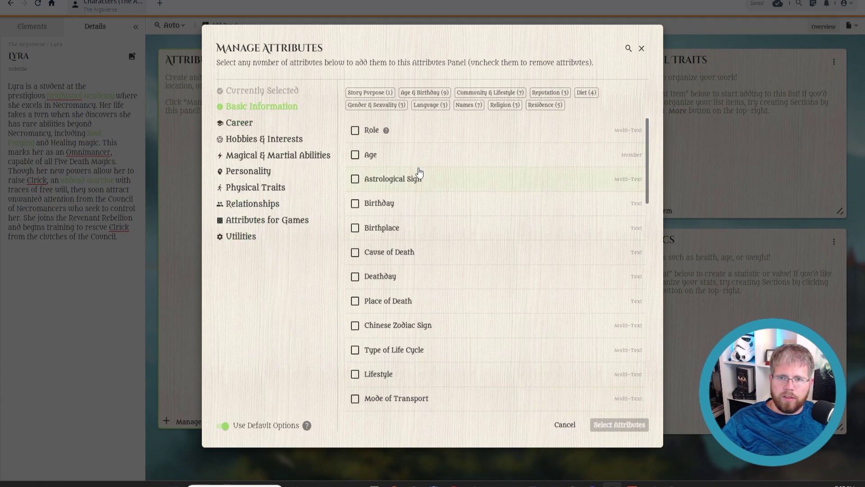
pyautogui.scroll(-8, 418, 172)
pyautogui.click(642, 49)
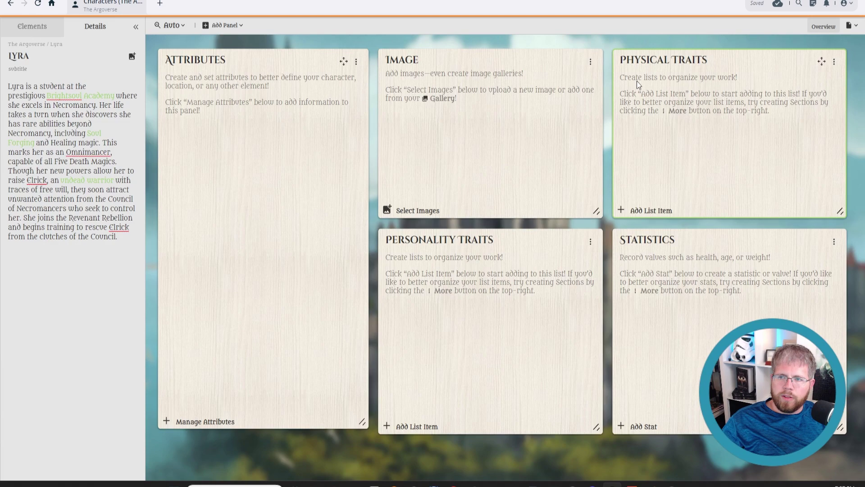
pyautogui.click(637, 211)
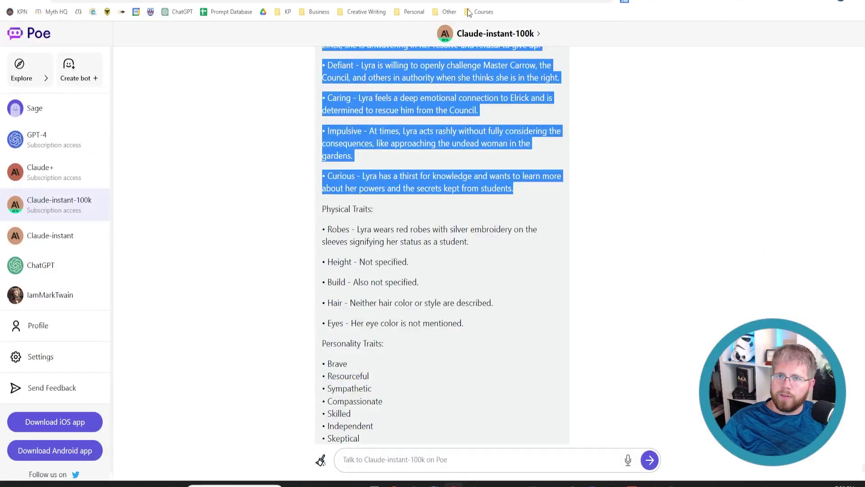
# Copy the Robes bullet from Poe's reply into Lyra's new Physical Traits item.
pyautogui.click(378, 209)
pyautogui.moveTo(470, 242); pyautogui.dragTo(321, 228)
pyautogui.hotkey('ctrl', 'c')
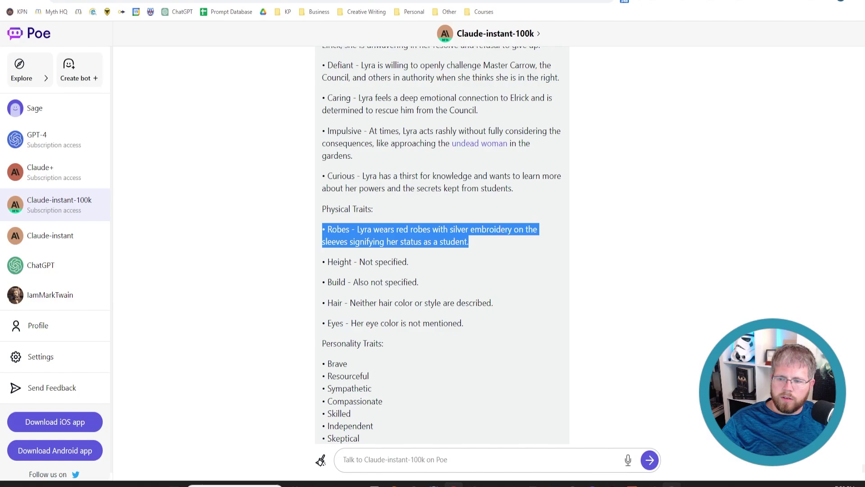
pyautogui.hotkey('alt', 'Tab')
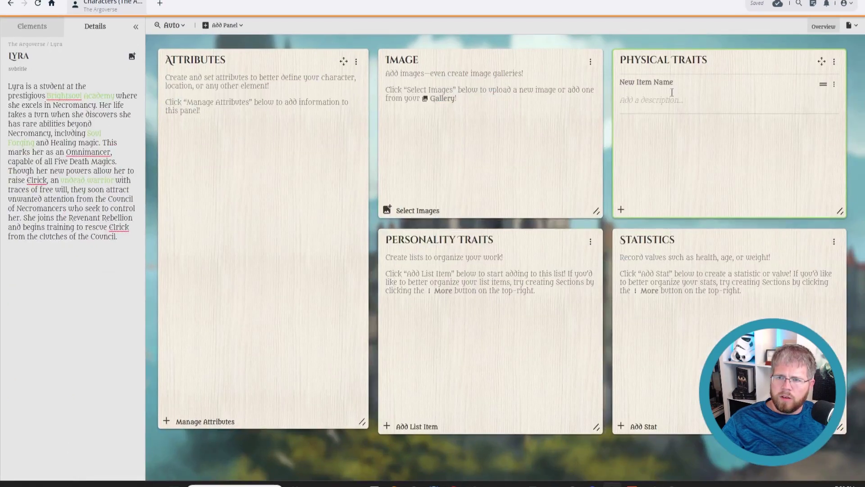
pyautogui.hotkey('ctrl', 'v')
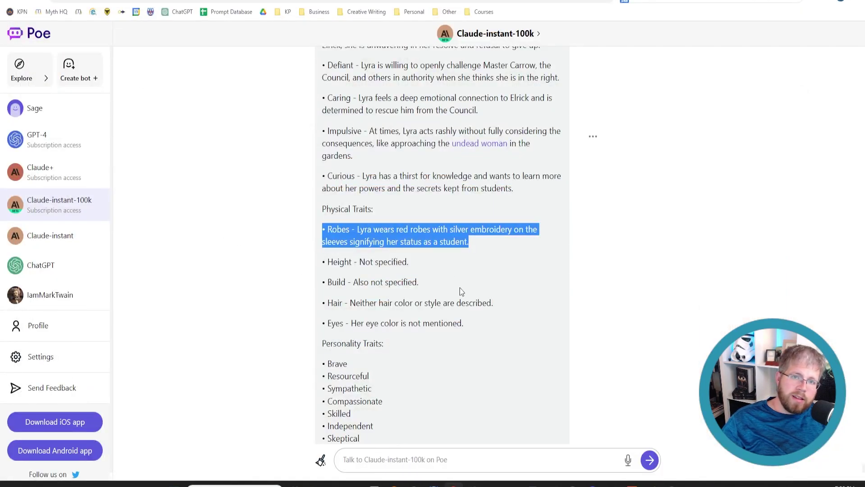
# Scroll through Poe's revised Lyra characterization in the chat.
pyautogui.scroll(-5, 460, 290)
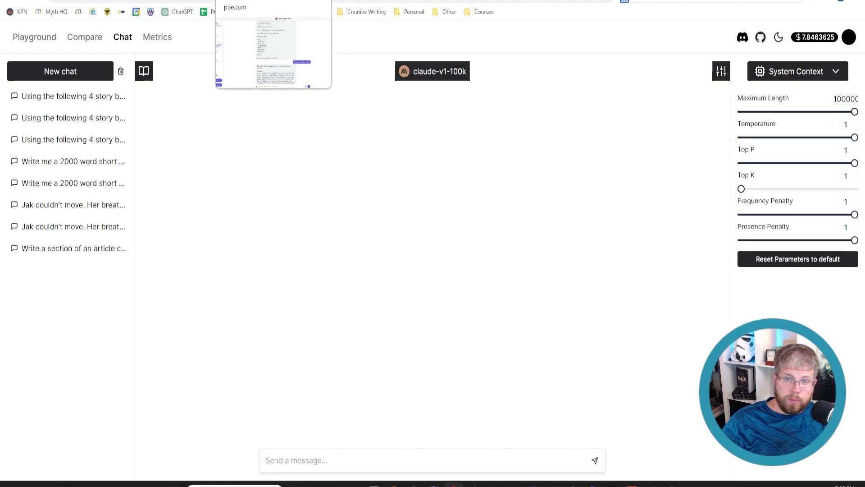
pyautogui.click(252, 1)
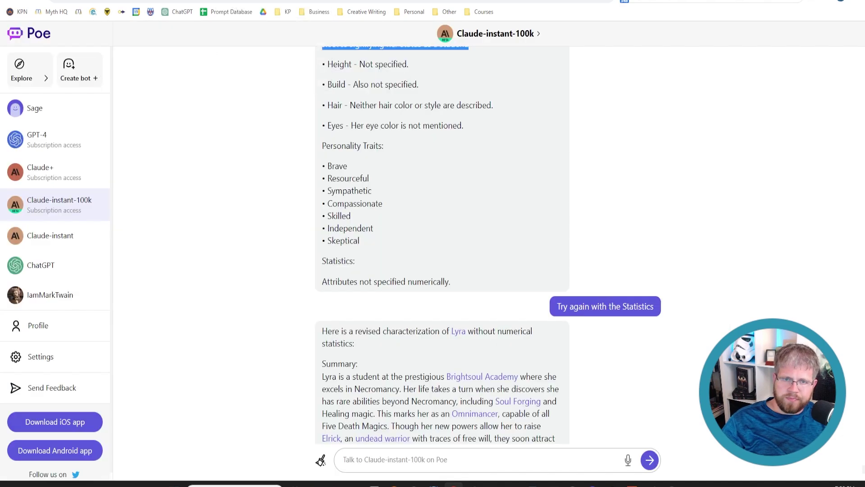
pyautogui.scroll(10, 381, 217)
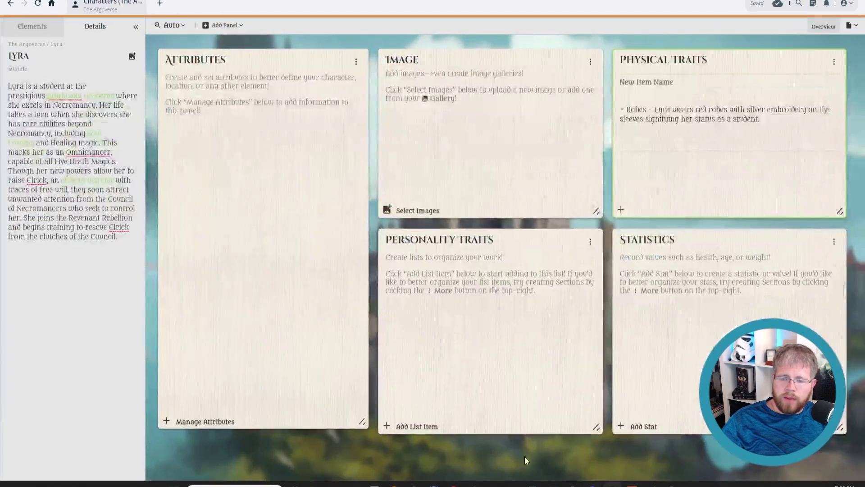
# Switch the sidebar to the Elements tab listing The Argoverse's categories.
pyautogui.click(27, 29)
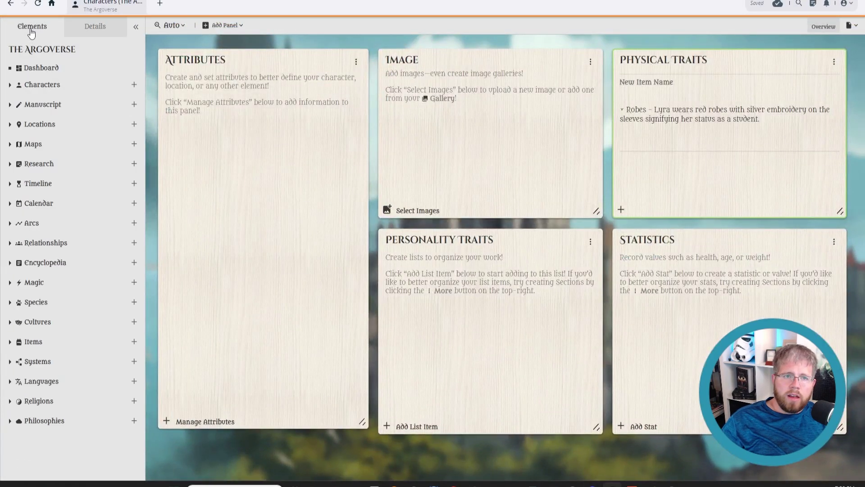